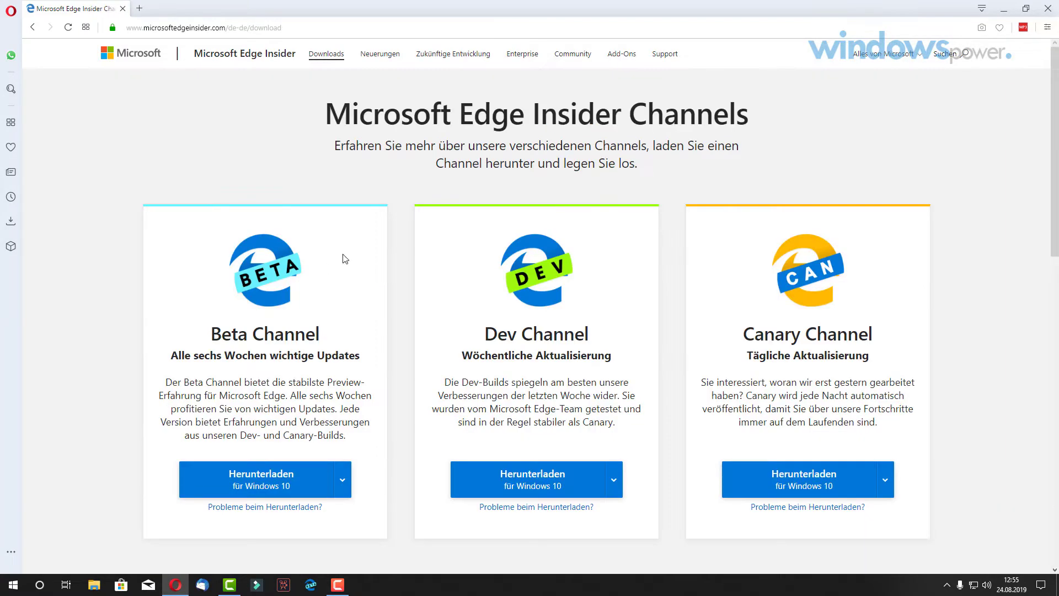
Check which other operating systems the Dev Channel download is offered for, and close the list
{"action": "scroll", "coordinate": [362, 234], "scroll_direction": "down", "scroll_amount": 1}
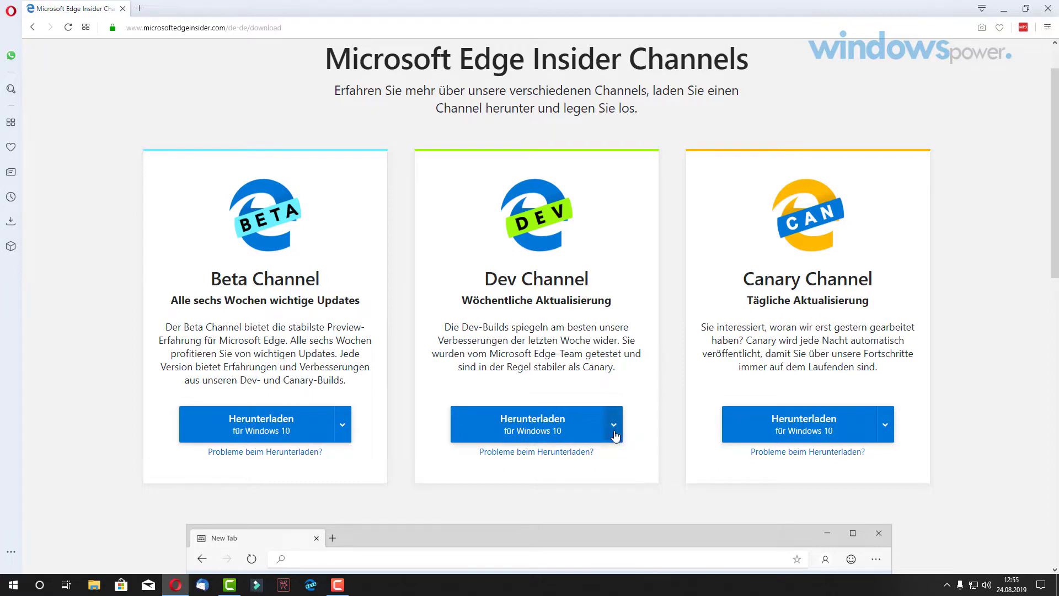
{"action": "left_click", "coordinate": [614, 434]}
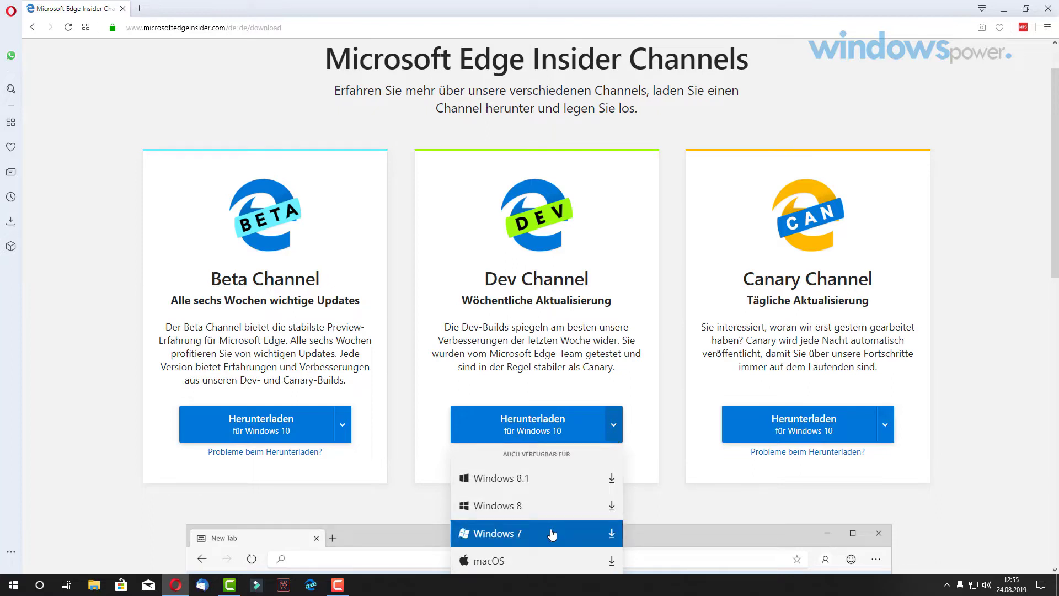
{"action": "left_click", "coordinate": [670, 485]}
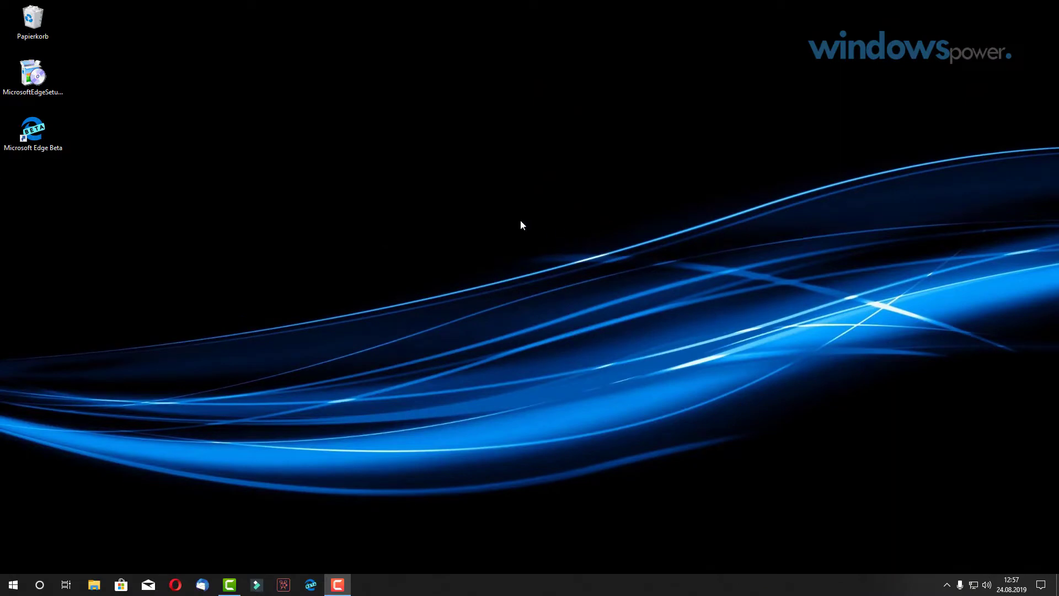
Switch to Microsoft Edge Beta from the desktop and open Google from the new tab page's quick links
{"action": "double_click", "coordinate": [39, 131]}
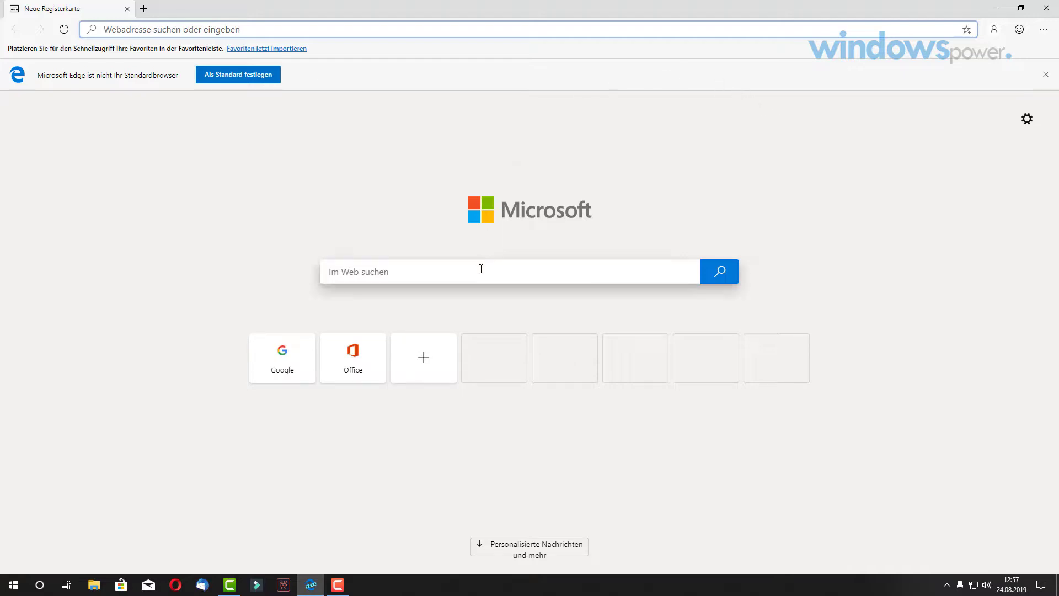
{"action": "left_click", "coordinate": [301, 360]}
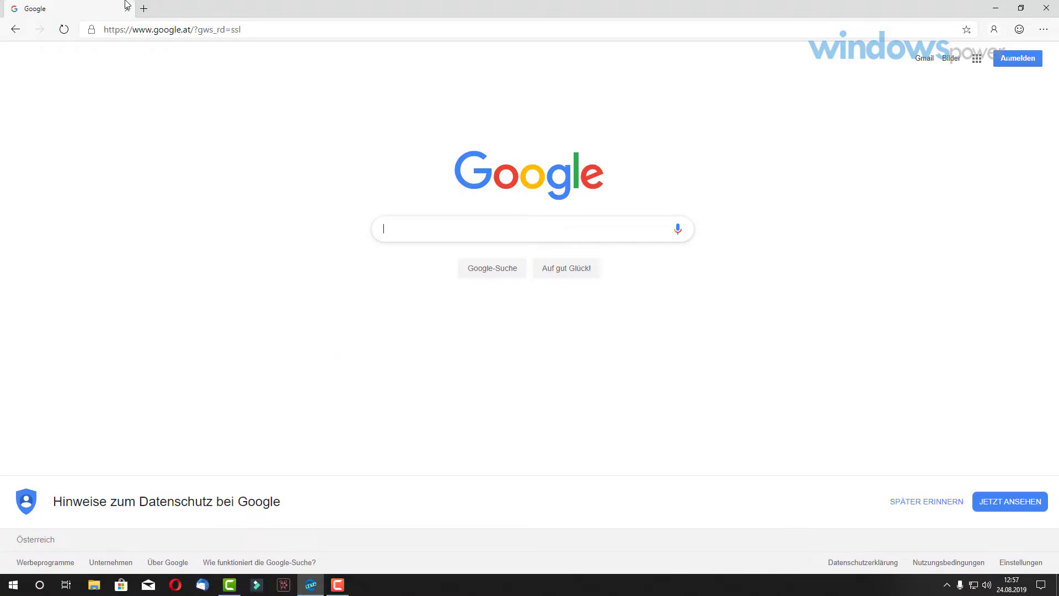
{"action": "left_click", "coordinate": [146, 9]}
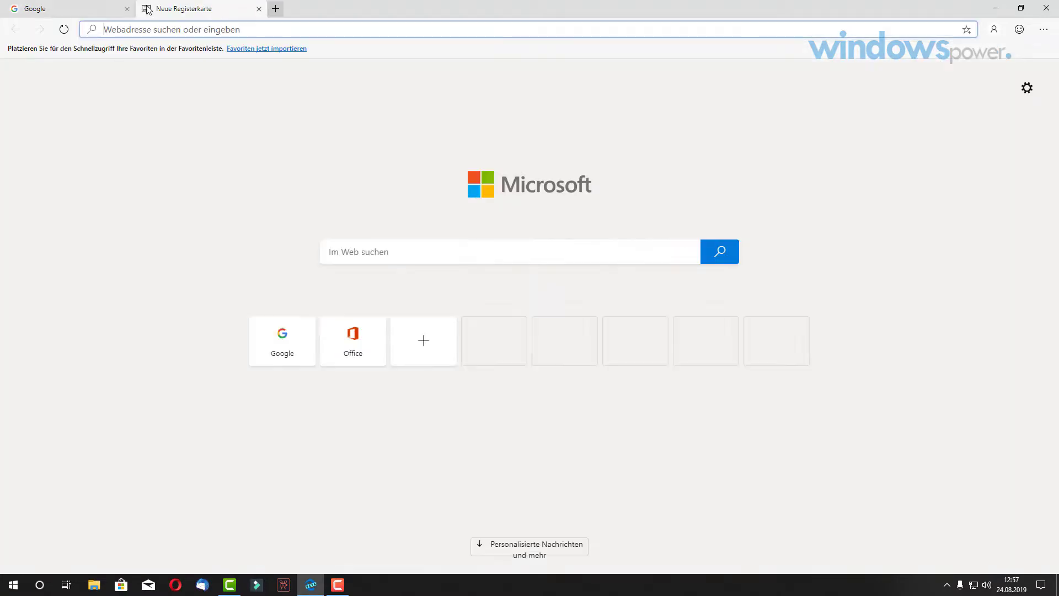
{"action": "left_click", "coordinate": [425, 338]}
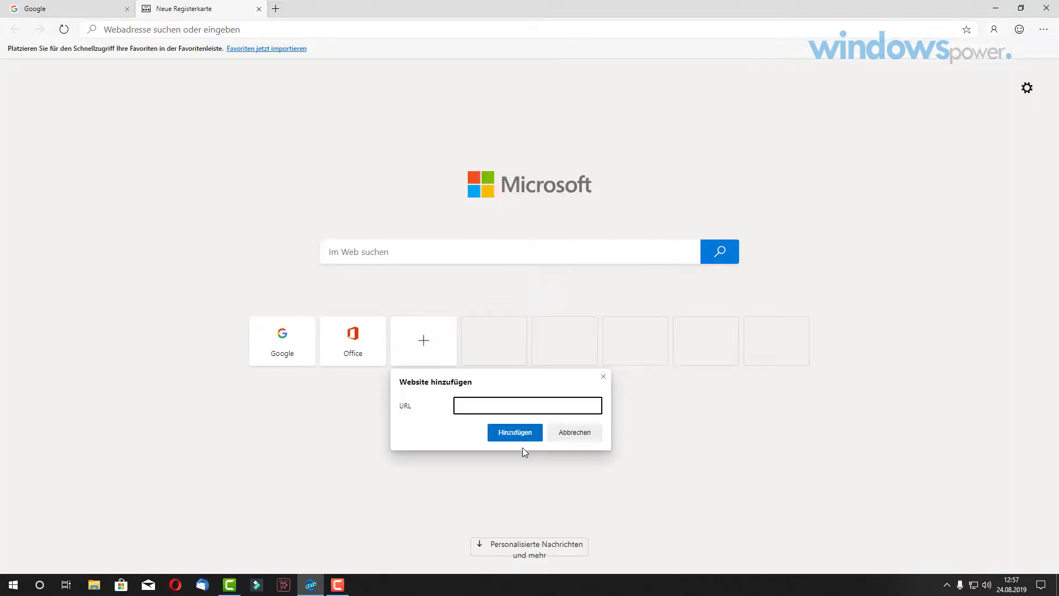
{"action": "type", "text": "www.windowspower.de"}
{"action": "left_click", "coordinate": [520, 434]}
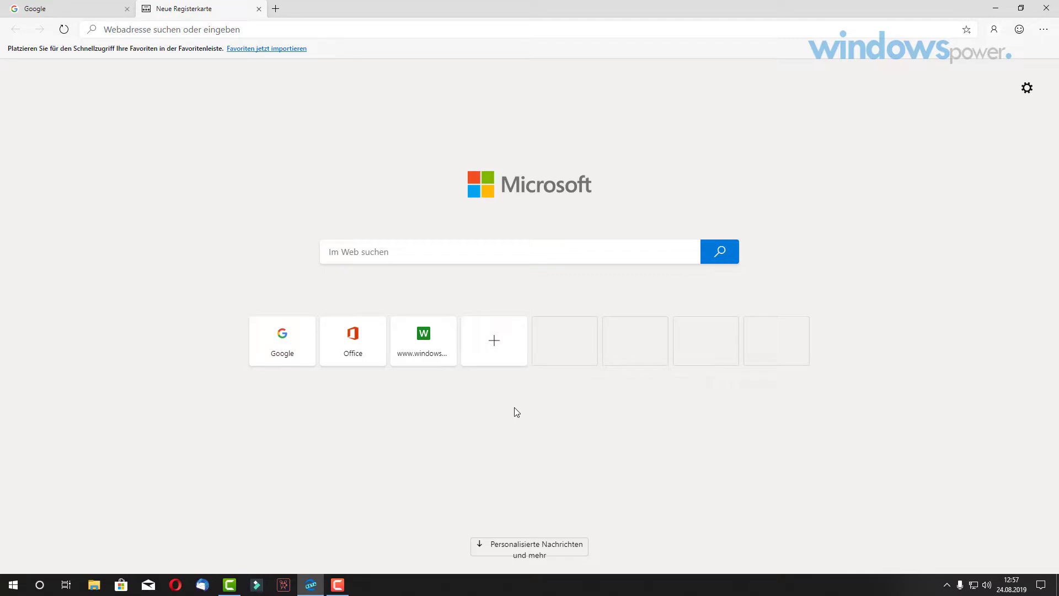
{"action": "left_click", "coordinate": [431, 356]}
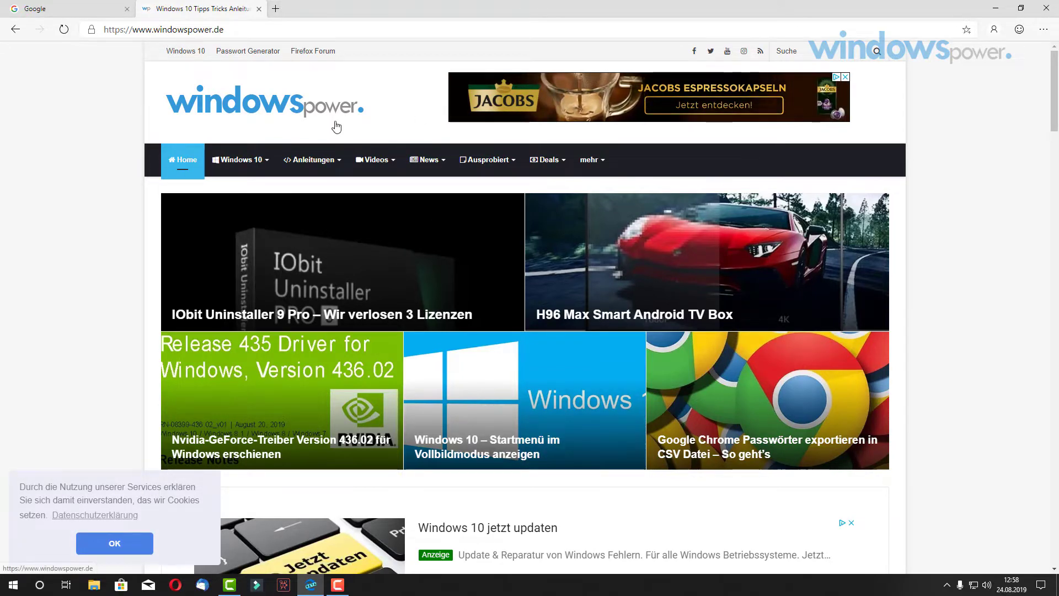
Search the web for "youtube" in a new tab and open the YouTube website from the results
{"action": "left_click", "coordinate": [275, 9]}
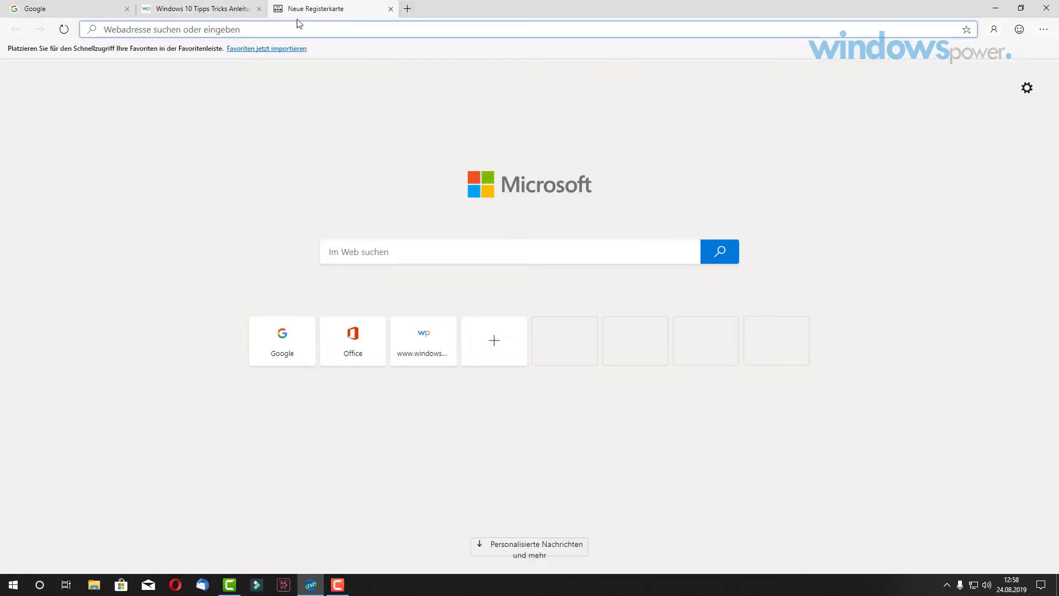
{"action": "type", "text": "youtube"}
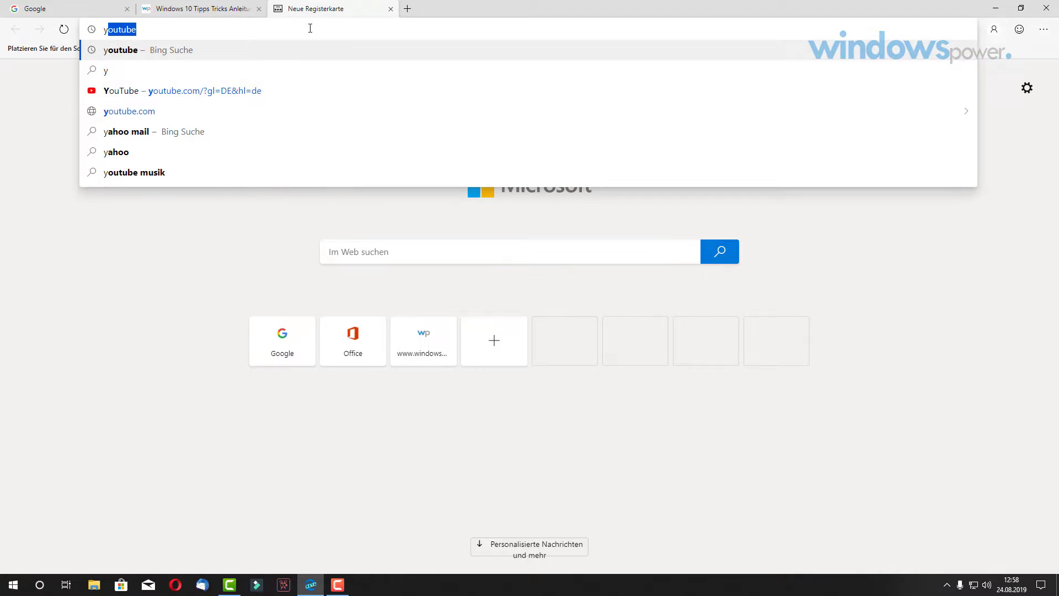
{"action": "key", "text": "Return"}
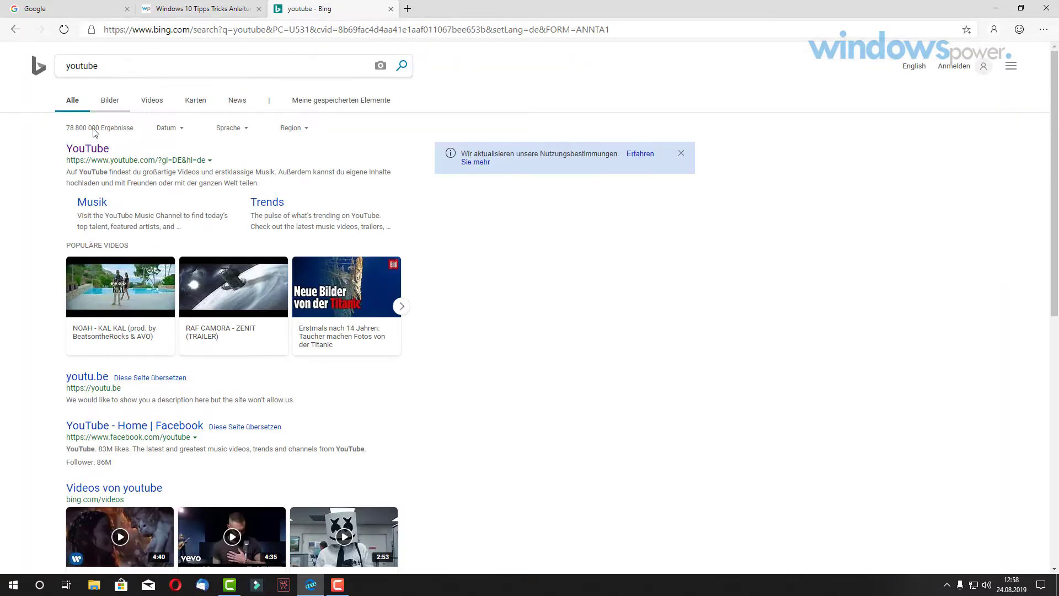
{"action": "left_click", "coordinate": [91, 148]}
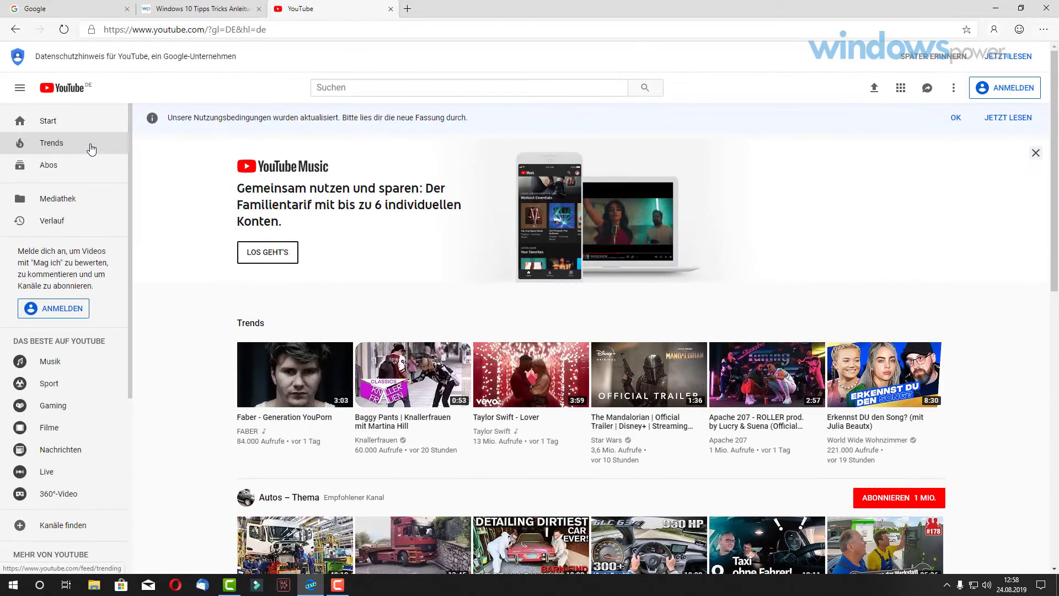
Look through the YouTube home feed, and find the WindowsPowerDE channel page by searching for "windowspowerde"
{"action": "scroll", "coordinate": [957, 275], "scroll_direction": "down", "scroll_amount": 4}
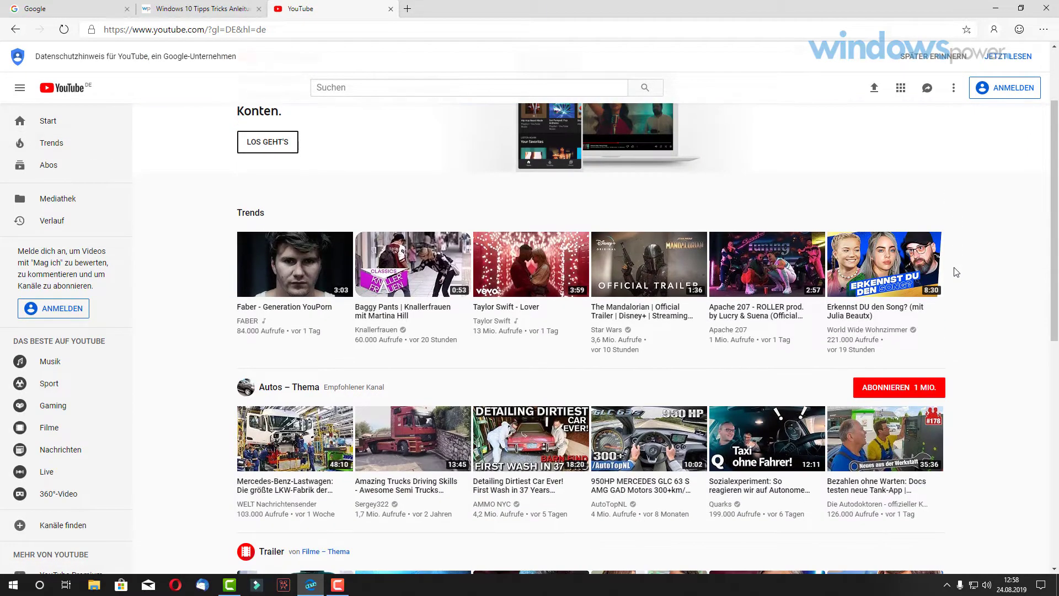
{"action": "scroll", "coordinate": [958, 276], "scroll_direction": "down", "scroll_amount": 15}
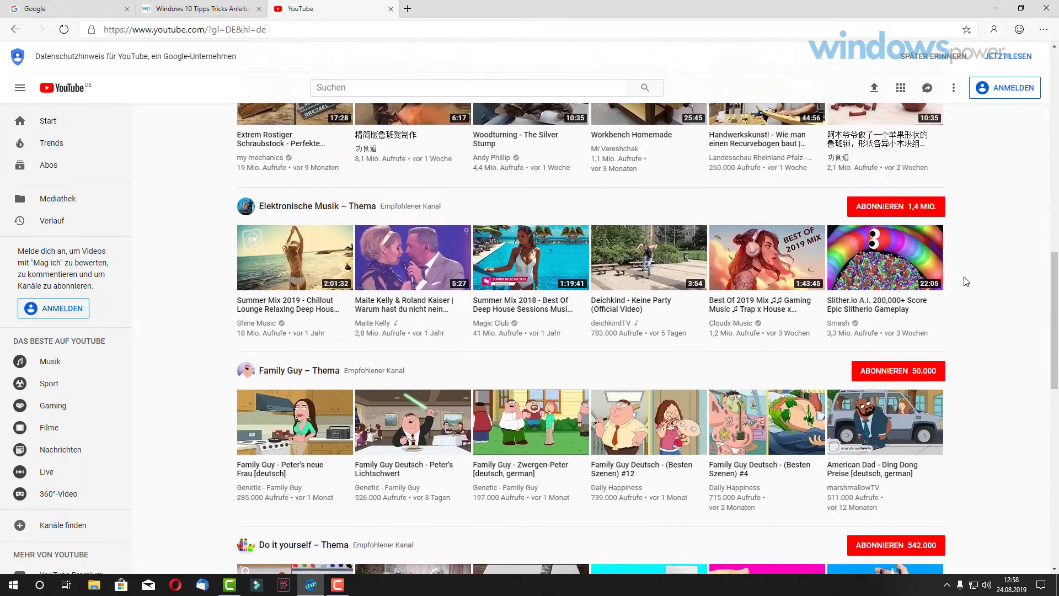
{"action": "scroll", "coordinate": [967, 281], "scroll_direction": "down", "scroll_amount": 12}
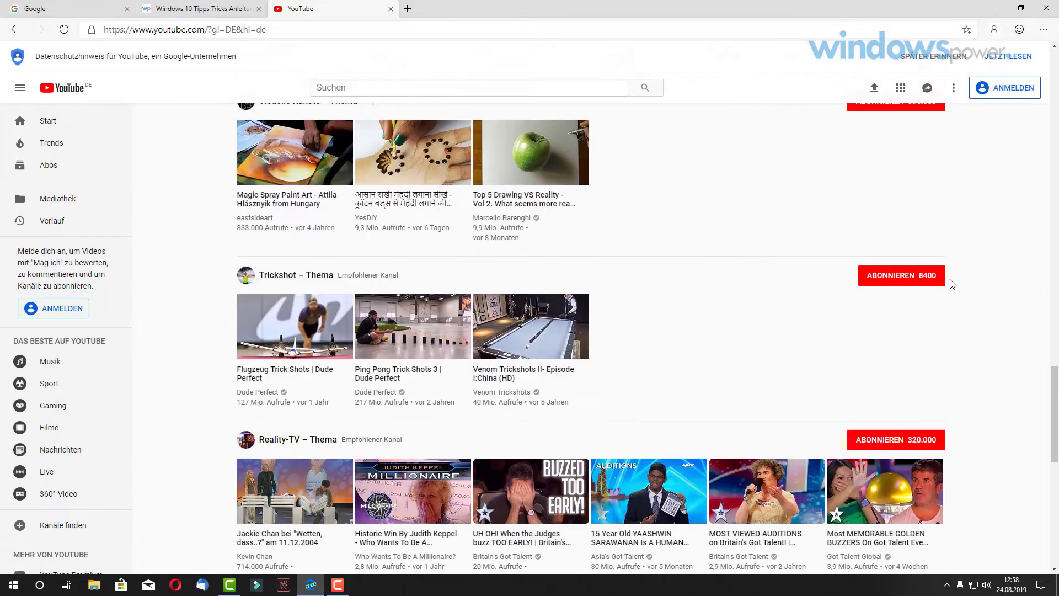
{"action": "left_click_drag", "start_coordinate": [1055, 413], "coordinate": [1054, 117]}
{"action": "left_click", "coordinate": [385, 87]}
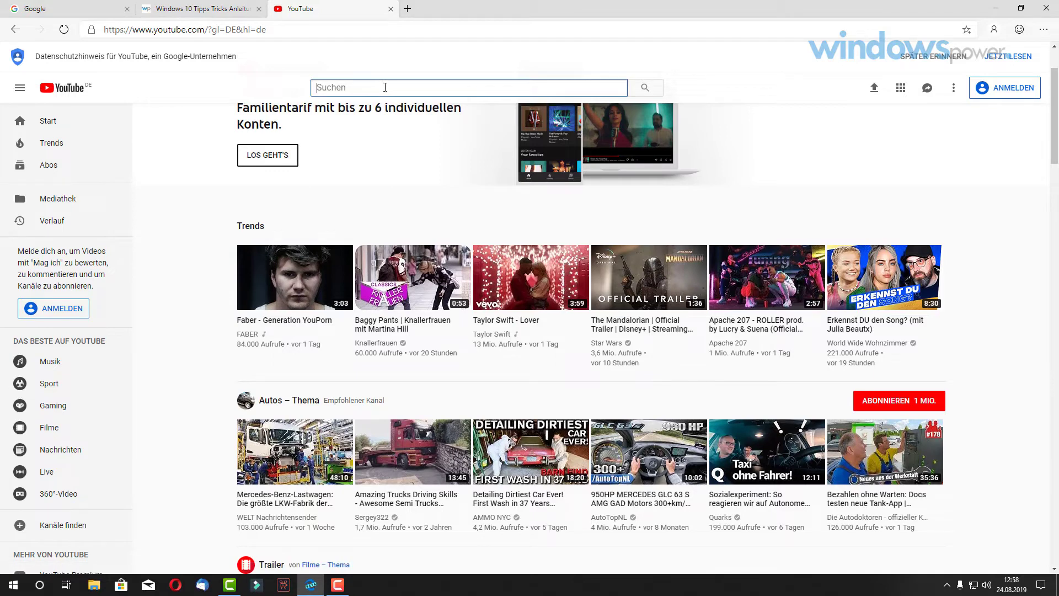
{"action": "type", "text": "windowsp"}
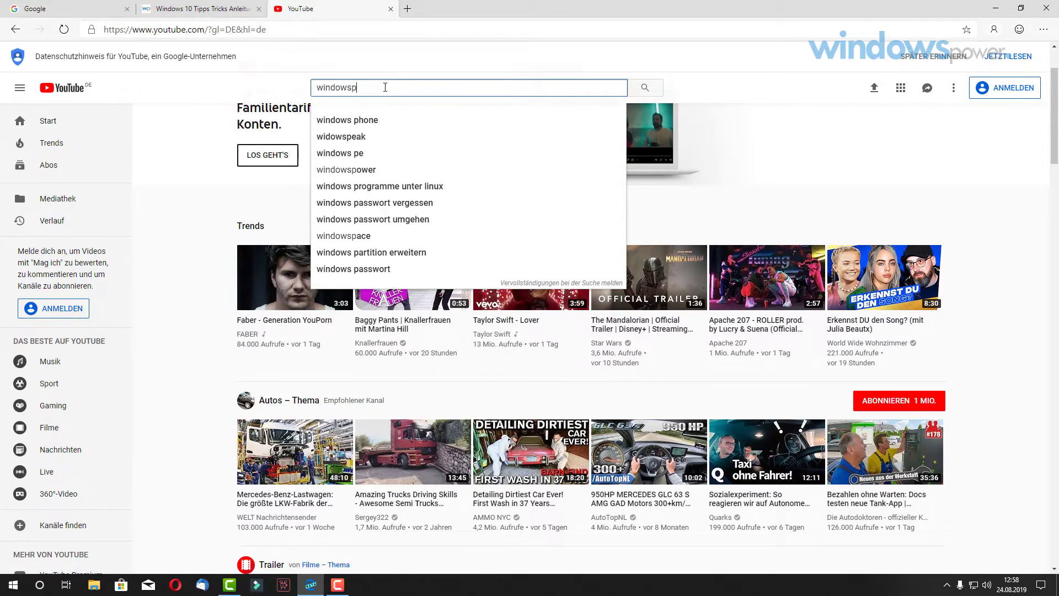
{"action": "type", "text": "owerde"}
{"action": "key", "text": "Return"}
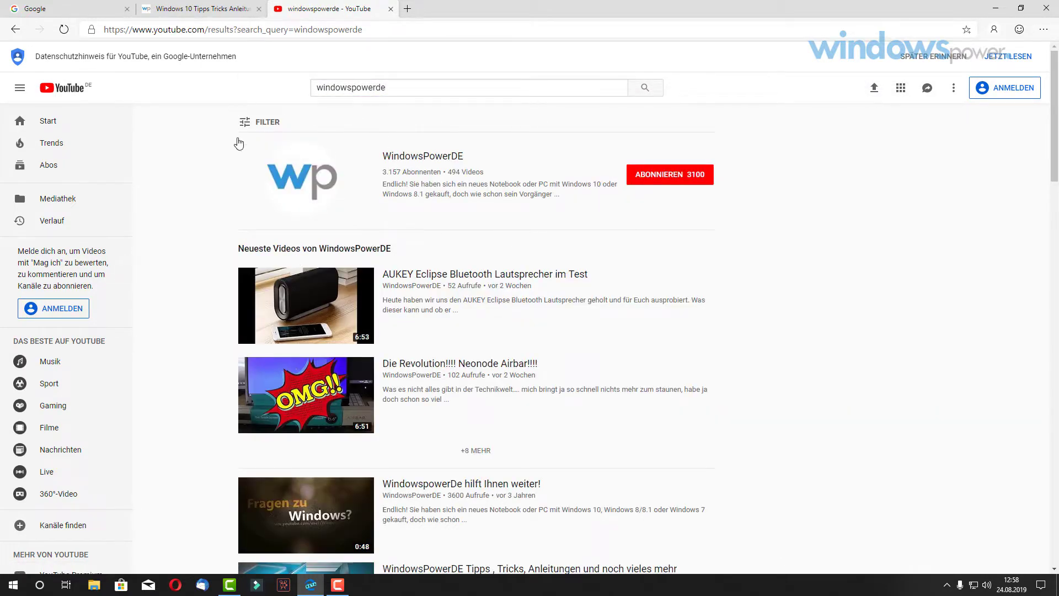
{"action": "left_click", "coordinate": [296, 183]}
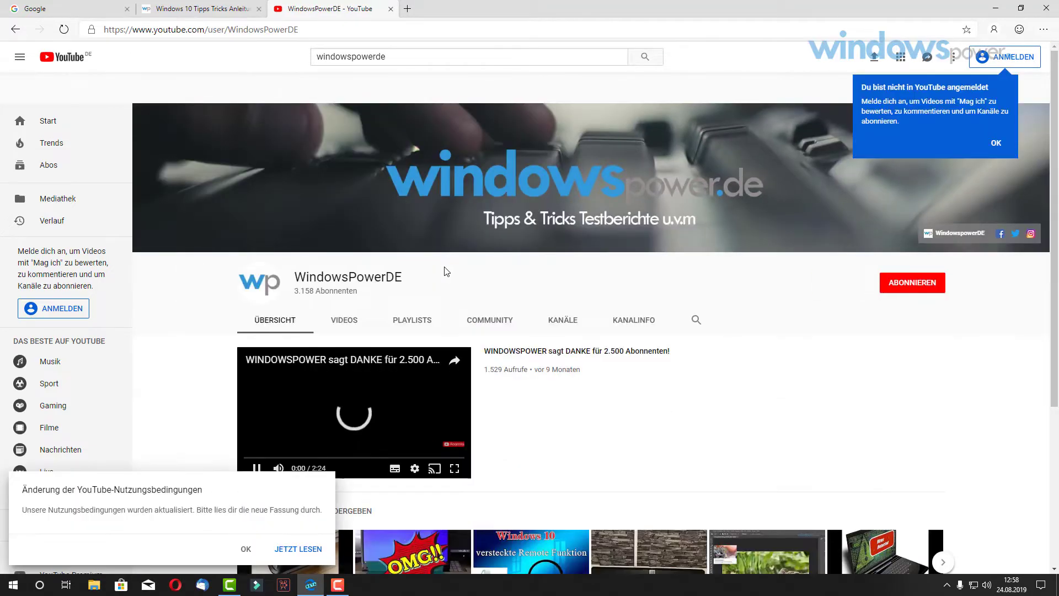
Mute the channel's featured video, watch it in full screen with a skip ahead, and return to the channel page
{"action": "scroll", "coordinate": [443, 267], "scroll_direction": "down", "scroll_amount": 1}
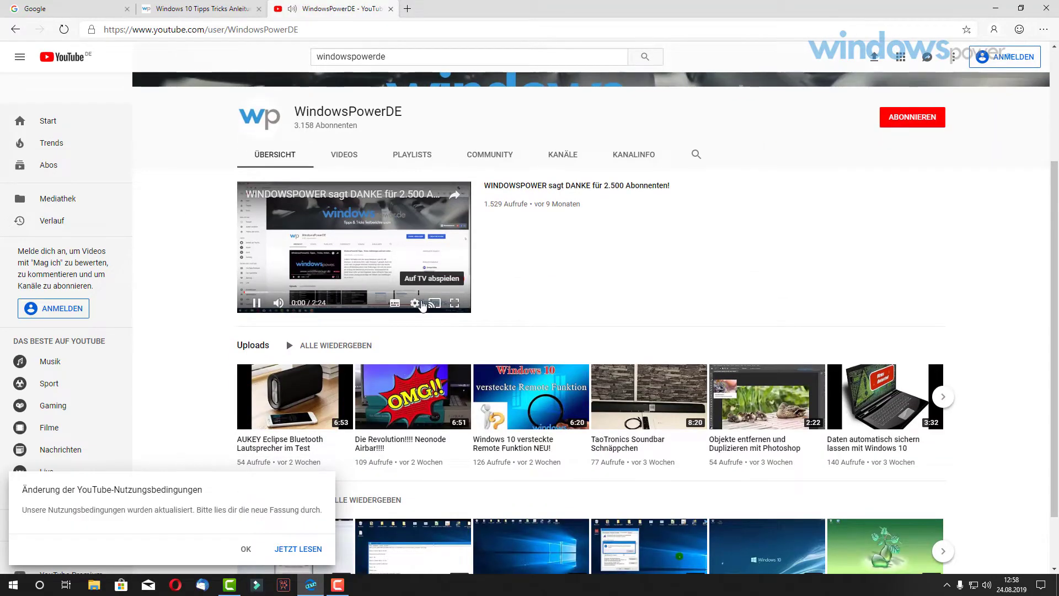
{"action": "left_click", "coordinate": [278, 309]}
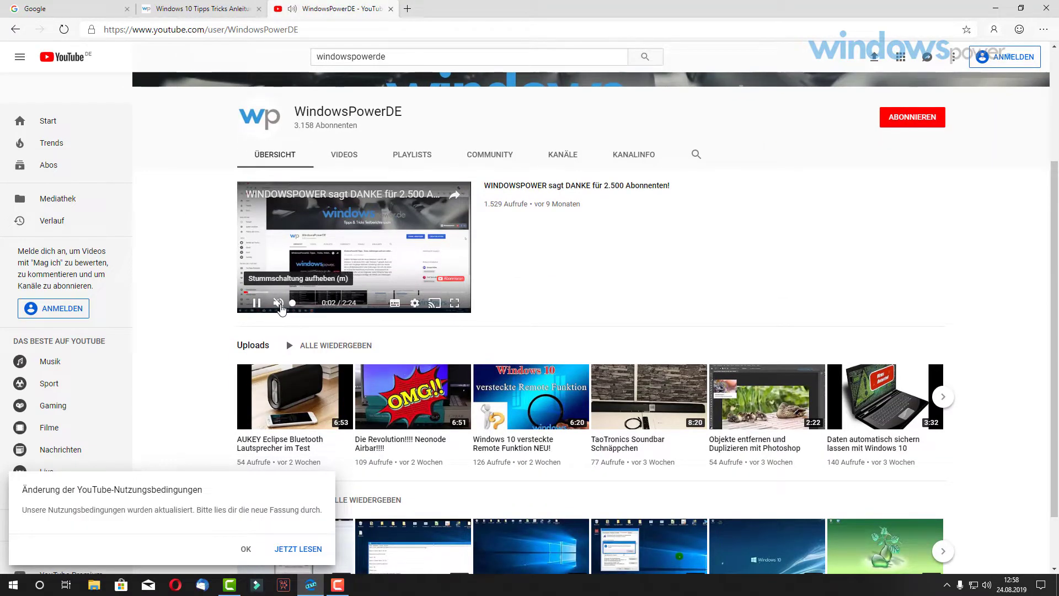
{"action": "left_click", "coordinate": [454, 303]}
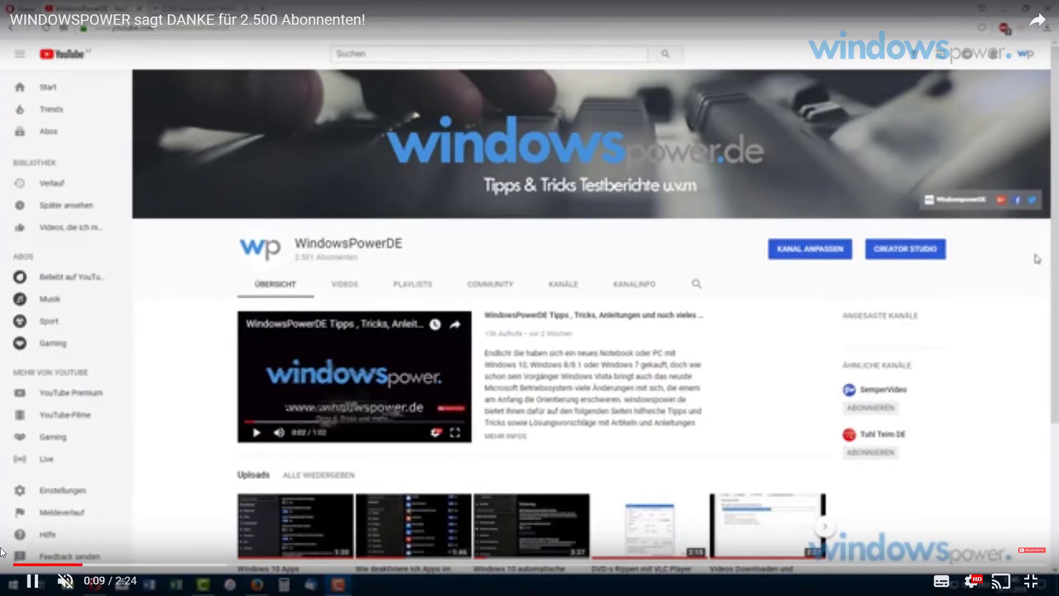
{"action": "left_click", "coordinate": [195, 568]}
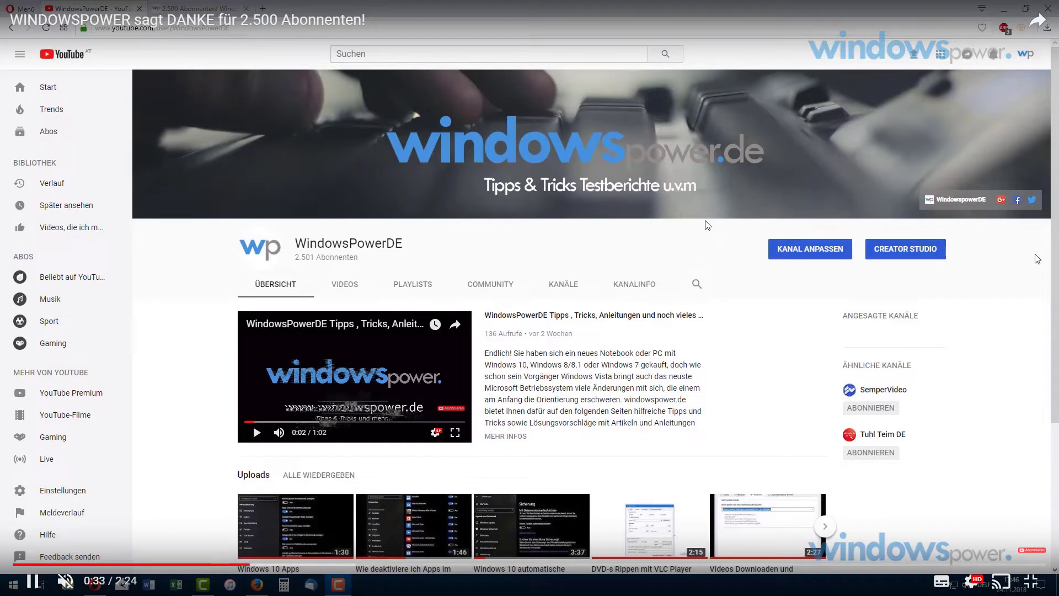
{"action": "key", "text": "Escape"}
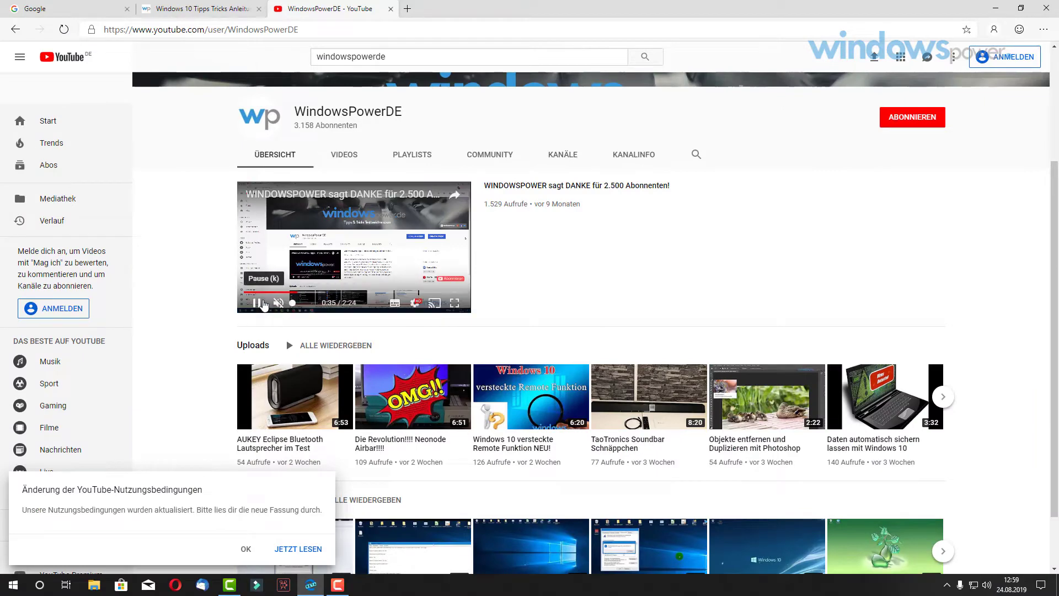
Close the YouTube and windowspower.de tabs, keeping Google open, and open the browser settings
{"action": "left_click", "coordinate": [391, 8]}
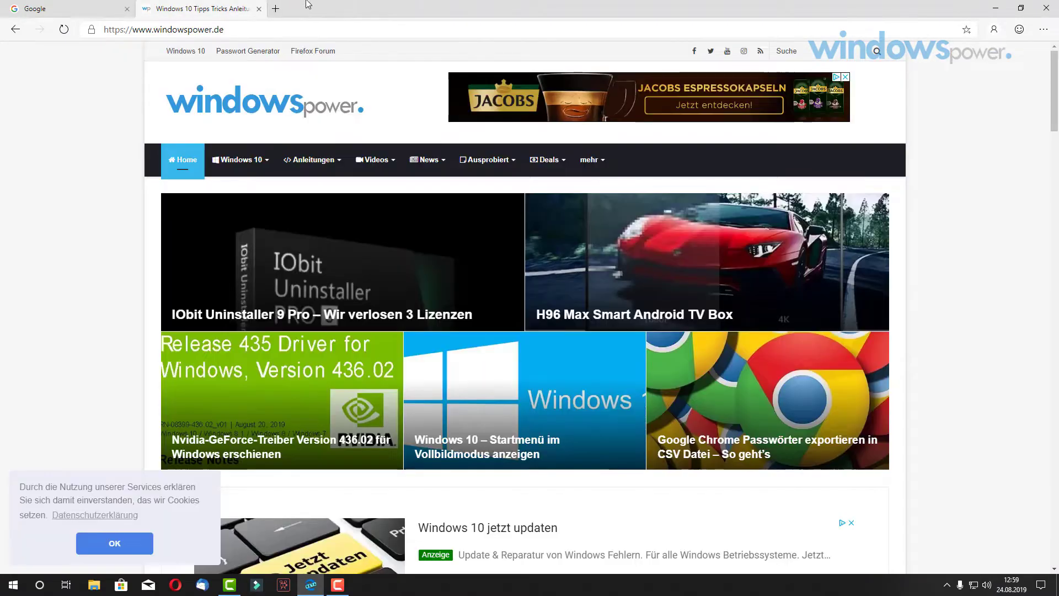
{"action": "left_click", "coordinate": [259, 9]}
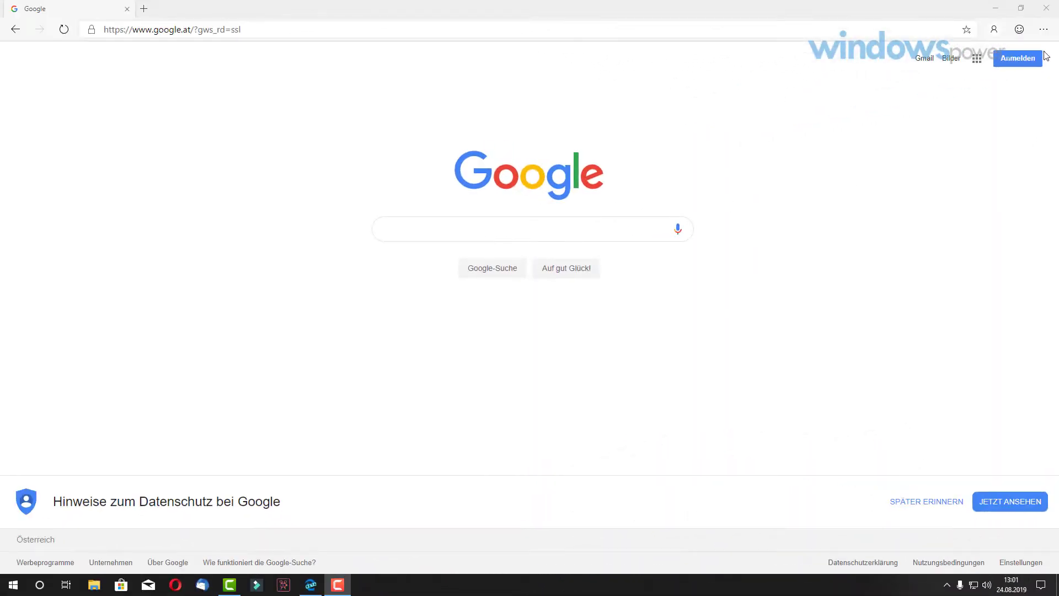
{"action": "left_click", "coordinate": [1043, 29]}
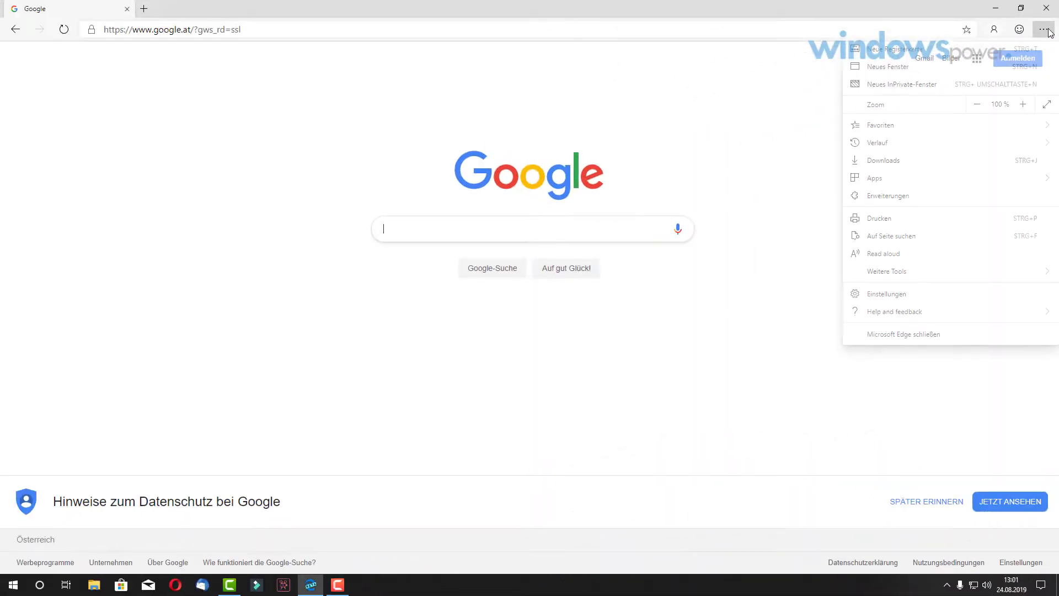
{"action": "left_click", "coordinate": [879, 293]}
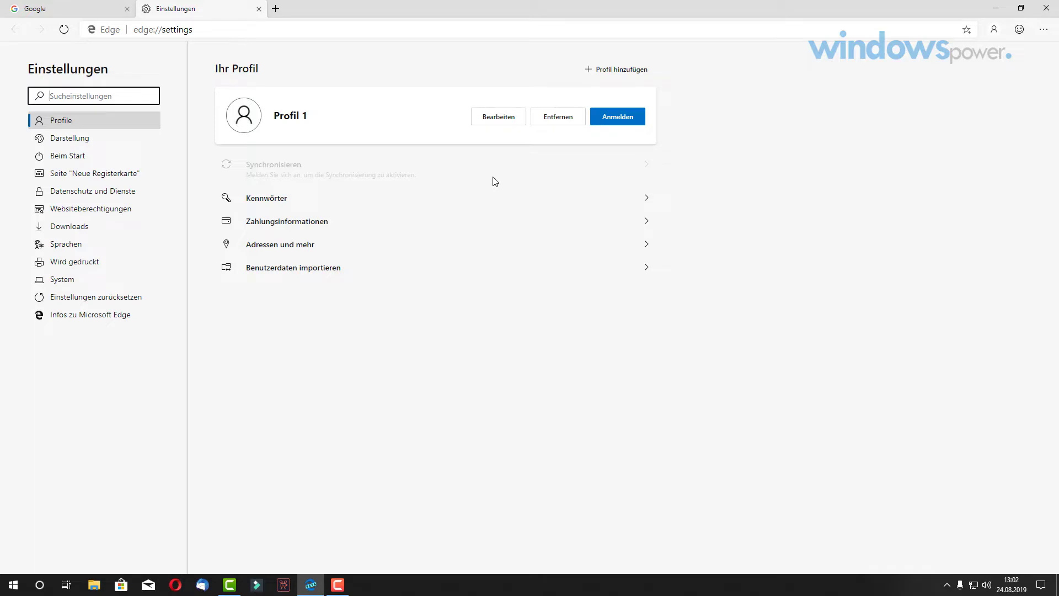
Review the profile's Kennwörter and Zahlungsinformationen settings, returning to the profile overview
{"action": "left_click", "coordinate": [282, 201]}
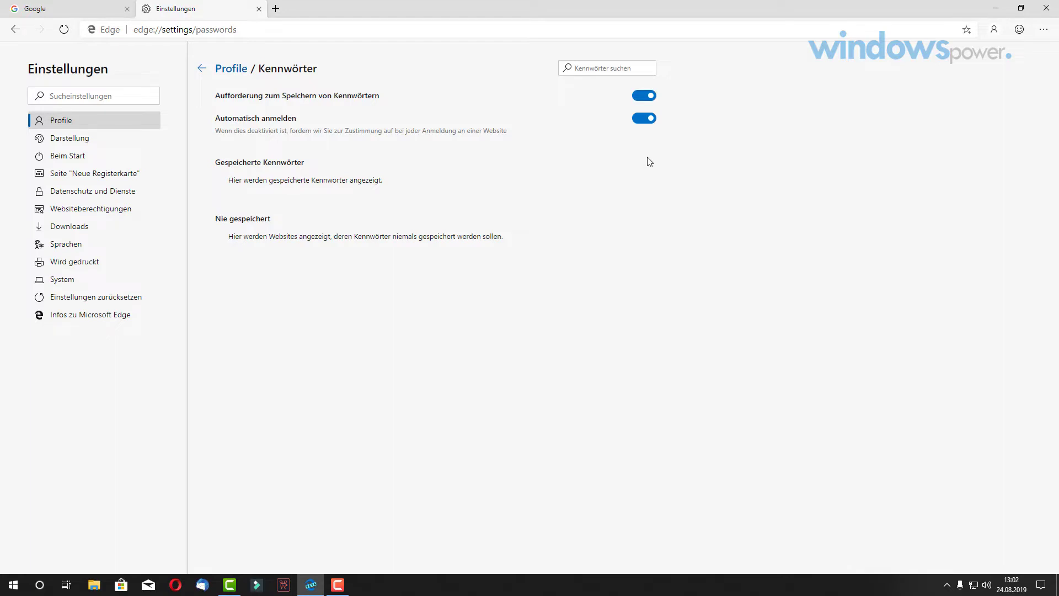
{"action": "left_click", "coordinate": [15, 30]}
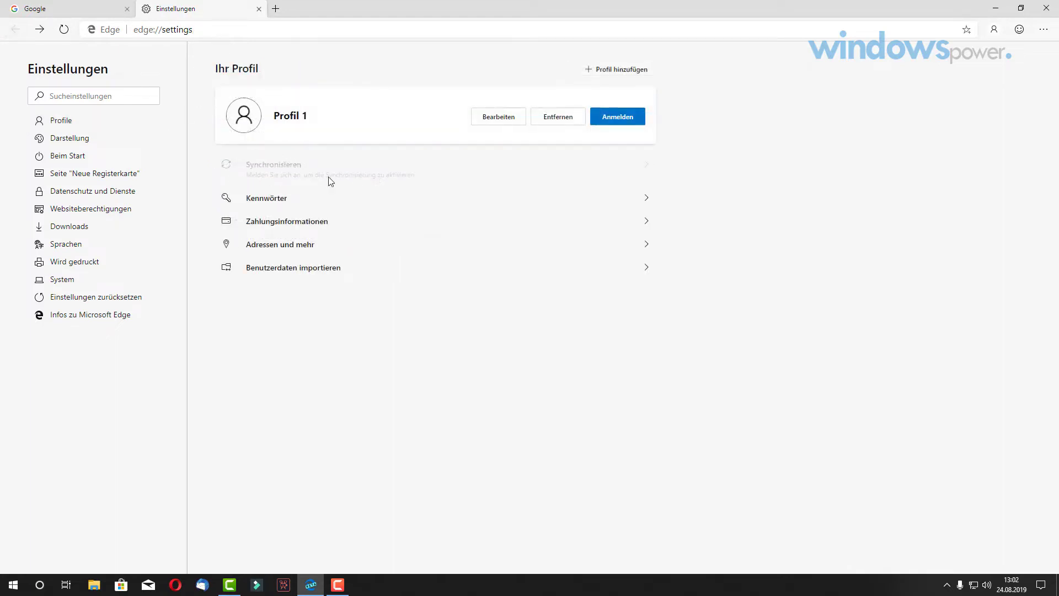
{"action": "left_click", "coordinate": [308, 223]}
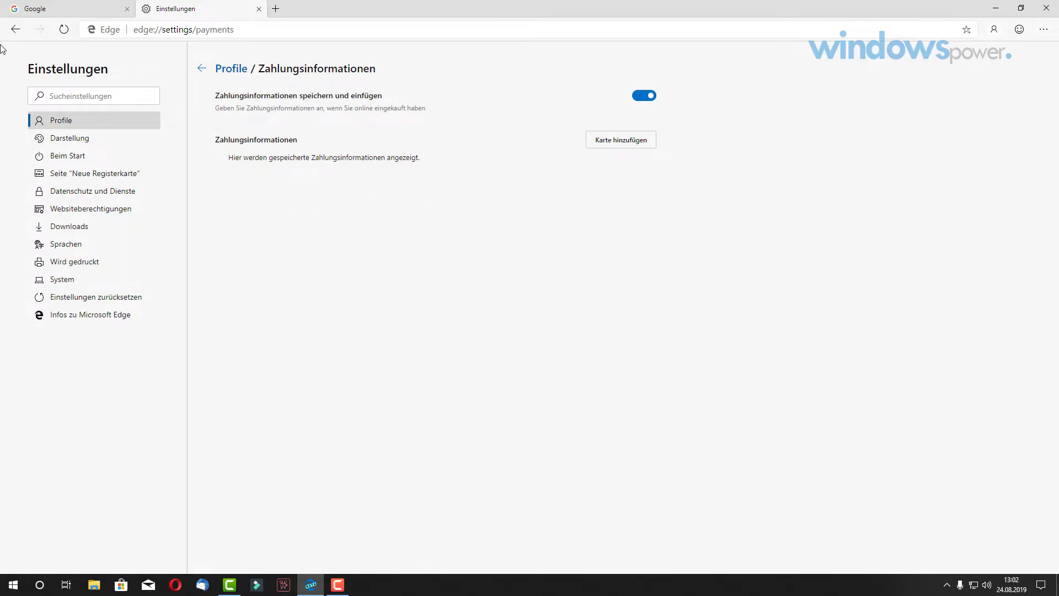
{"action": "left_click", "coordinate": [16, 30]}
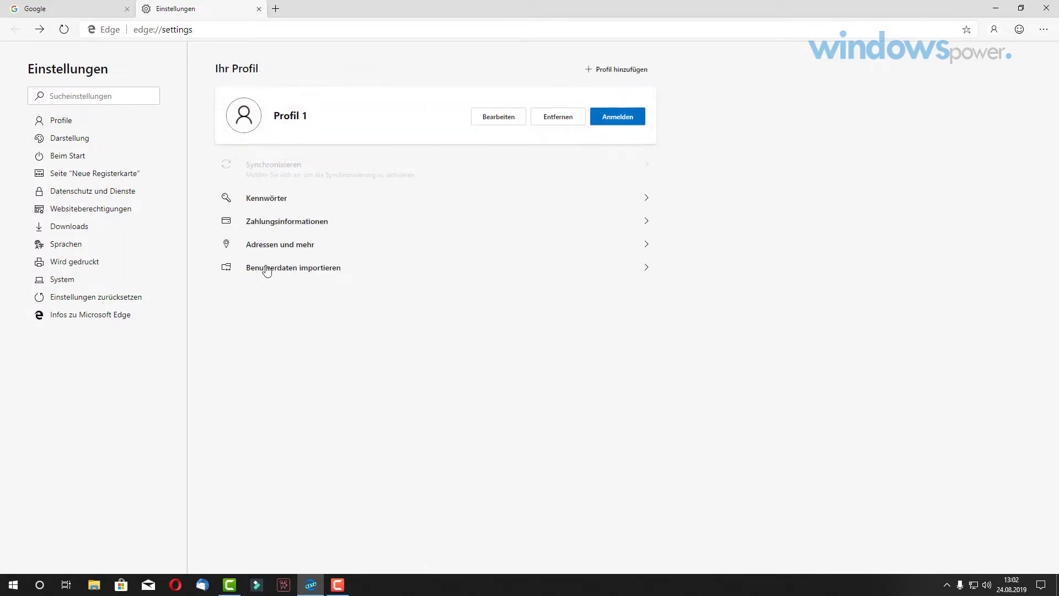
Review the Benutzerdaten importieren options and their source browser choice, and close the dialog without importing
{"action": "left_click", "coordinate": [307, 274]}
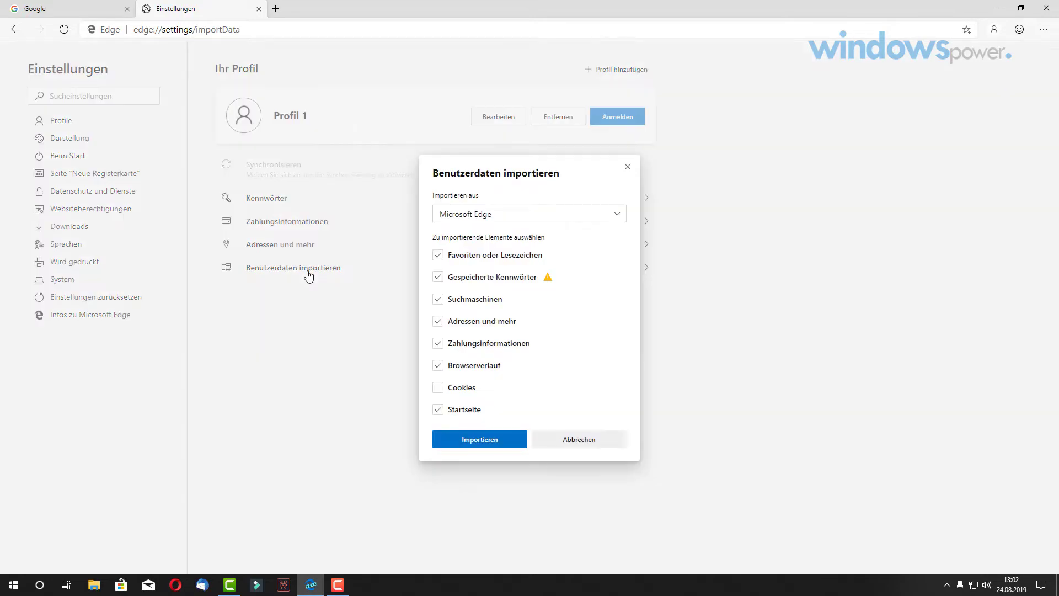
{"action": "left_click", "coordinate": [583, 214]}
{"action": "left_click", "coordinate": [584, 215]}
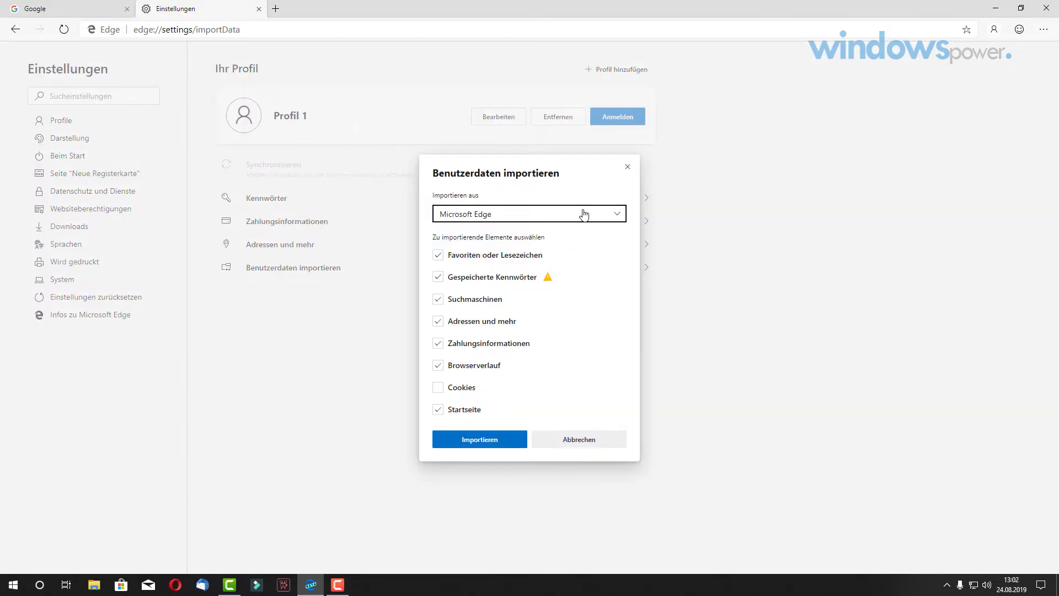
{"action": "left_click", "coordinate": [628, 166]}
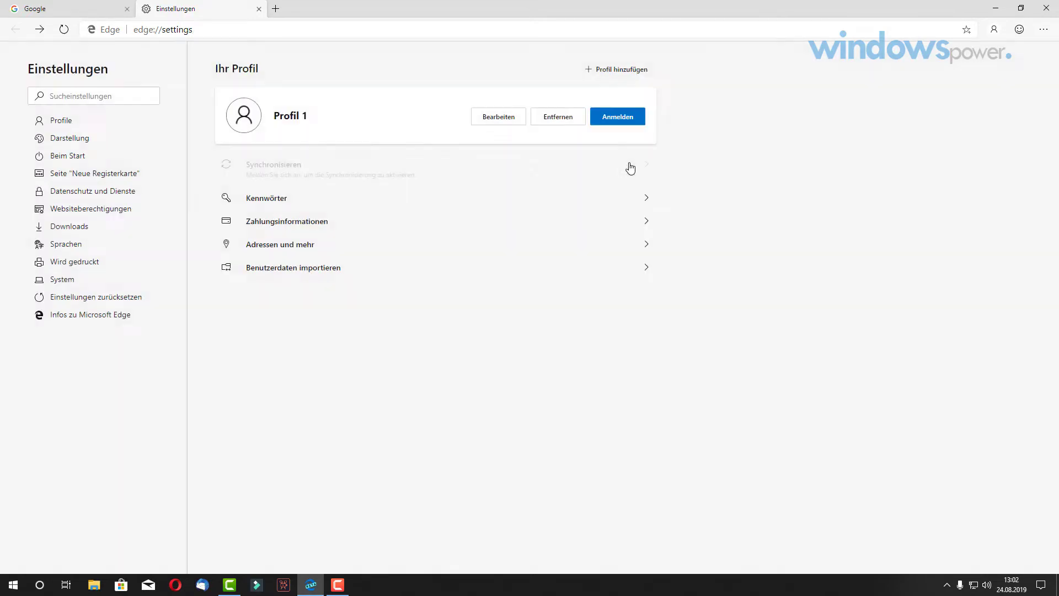
In the Darstellung settings, try the Dunkel design and set it back to System
{"action": "left_click", "coordinate": [63, 141]}
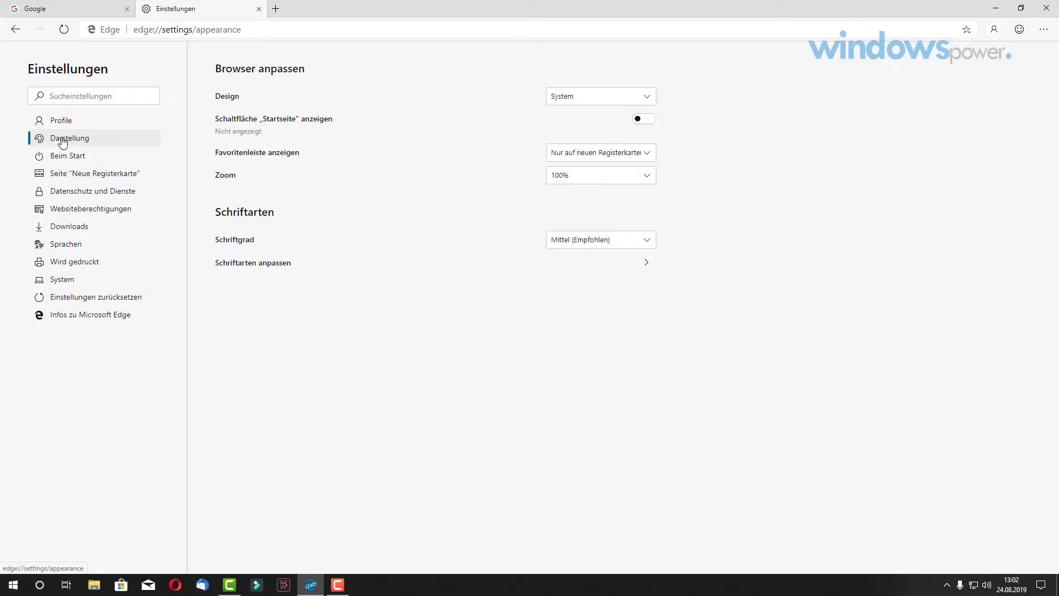
{"action": "left_click", "coordinate": [618, 101]}
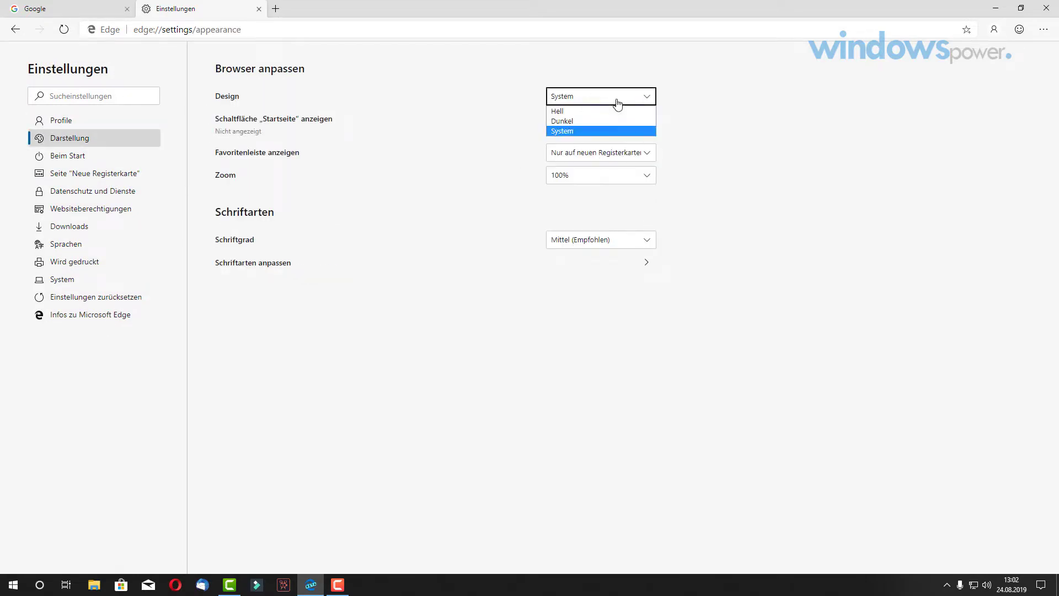
{"action": "left_click", "coordinate": [606, 120]}
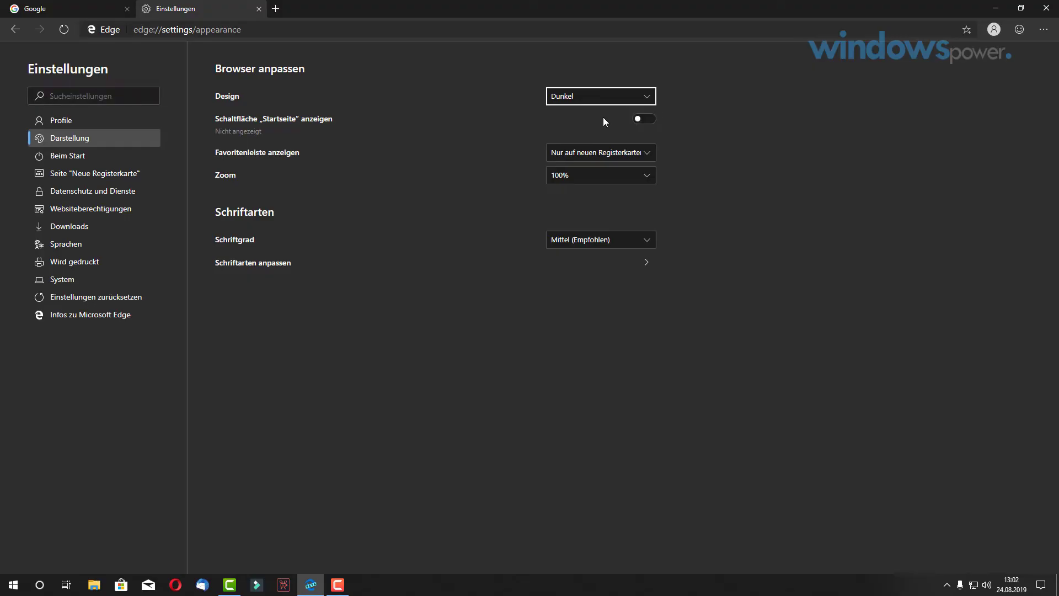
{"action": "left_click", "coordinate": [614, 105]}
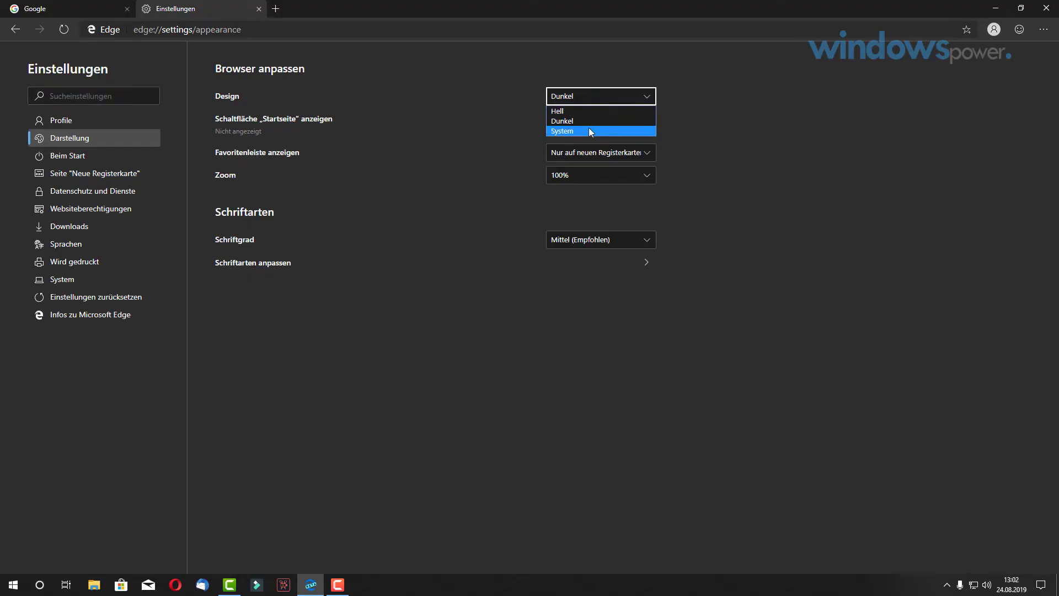
{"action": "left_click", "coordinate": [600, 130]}
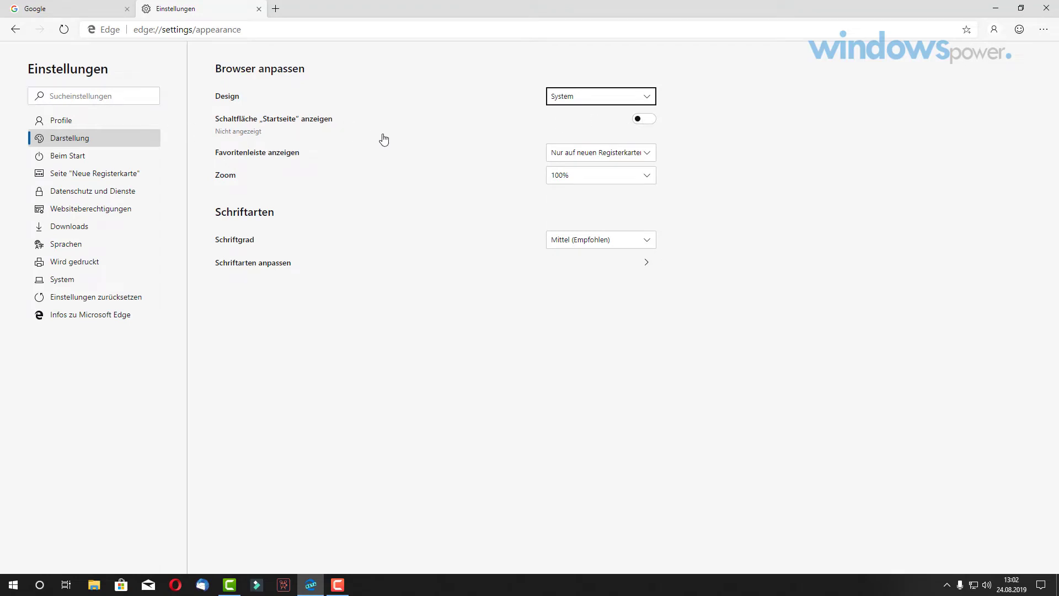
{"action": "left_click", "coordinate": [648, 119]}
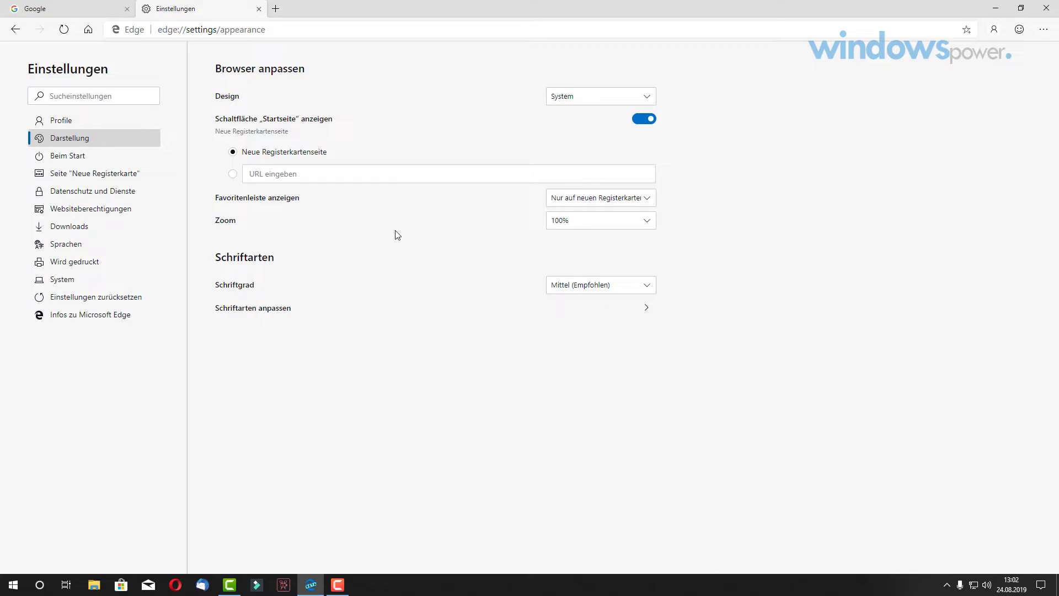
{"action": "left_click", "coordinate": [232, 174]}
{"action": "left_click", "coordinate": [302, 177]}
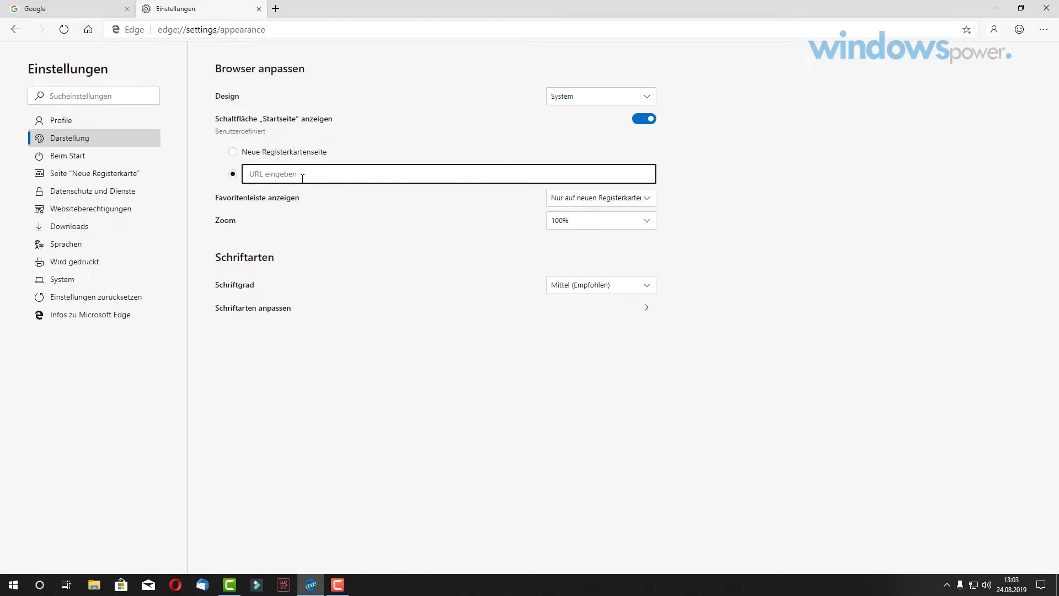
{"action": "type", "text": "http://"}
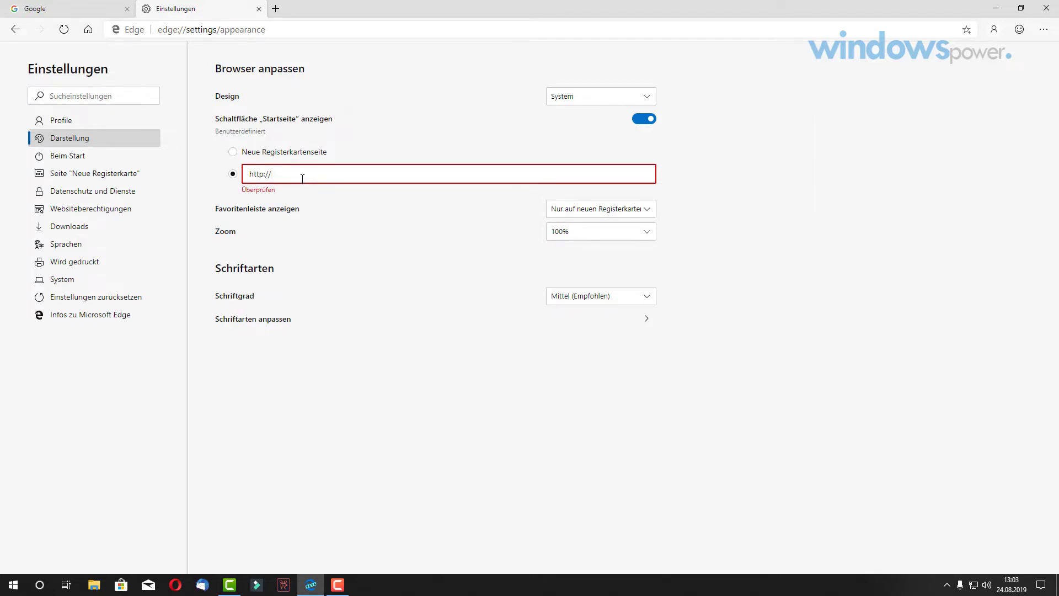
{"action": "key", "text": "BackSpace"}
{"action": "key", "text": "BackSpace"}
{"action": "key", "text": "BackSpace"}
{"action": "key", "text": "BackSpace"}
{"action": "key", "text": "BackSpace"}
{"action": "type", "text": "www.google.at"}
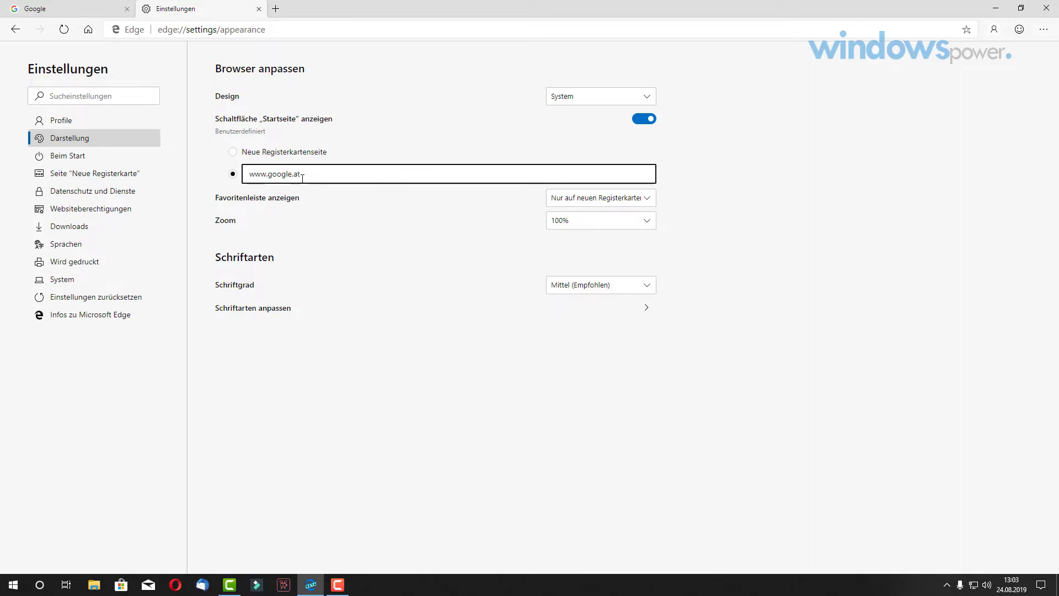
{"action": "left_click", "coordinate": [360, 241]}
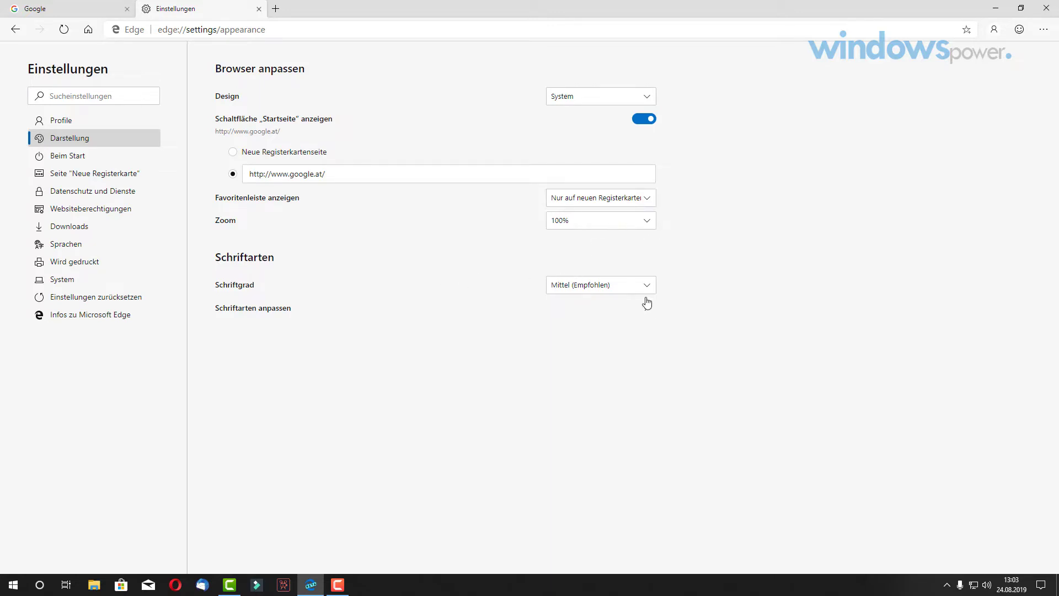
{"action": "left_click", "coordinate": [237, 310]}
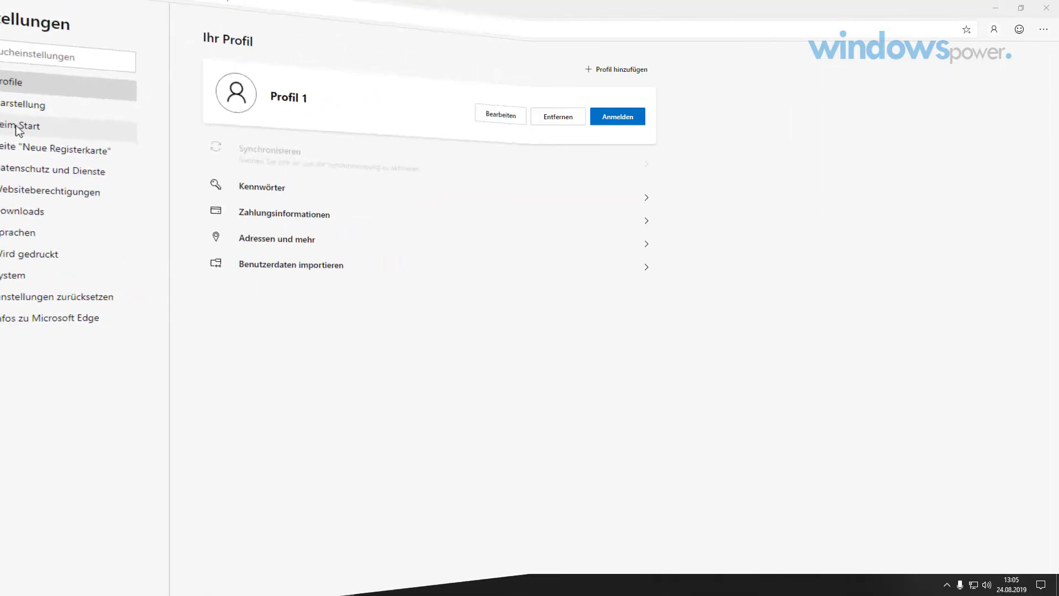
{"action": "left_click", "coordinate": [68, 158]}
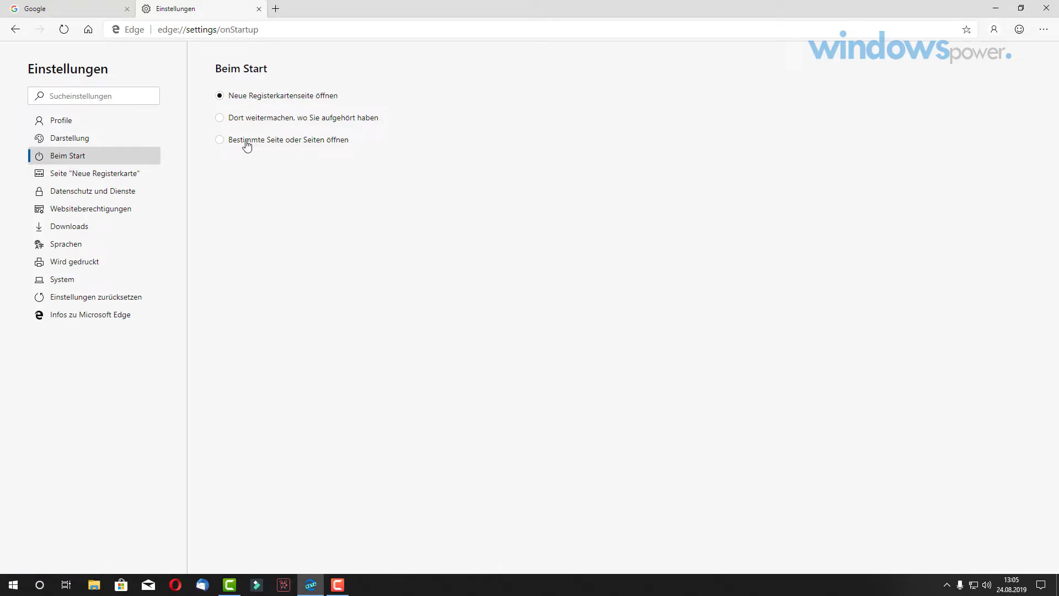
{"action": "left_click", "coordinate": [220, 141]}
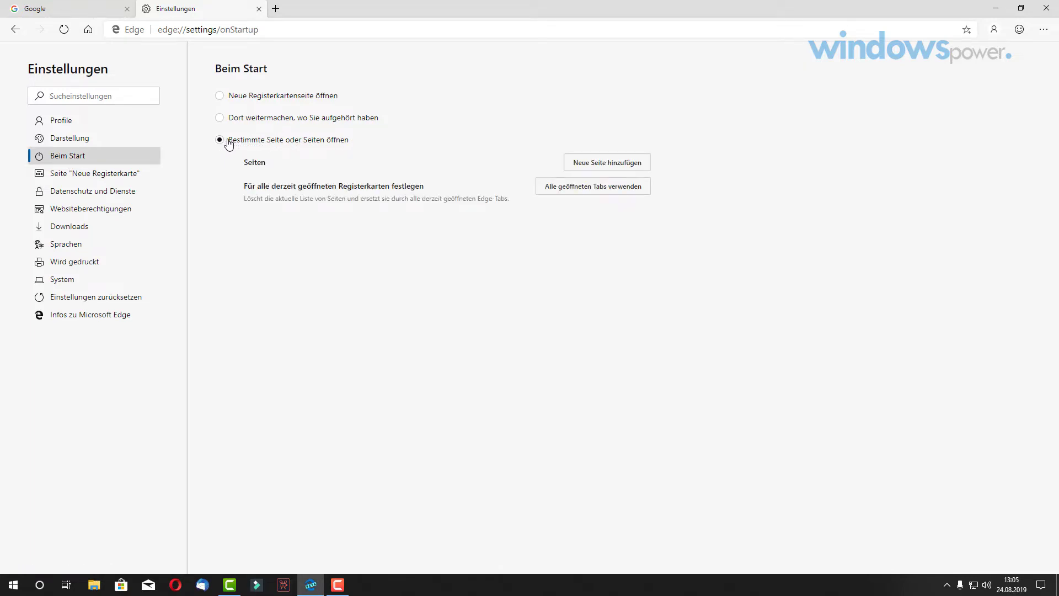
{"action": "left_click", "coordinate": [612, 166]}
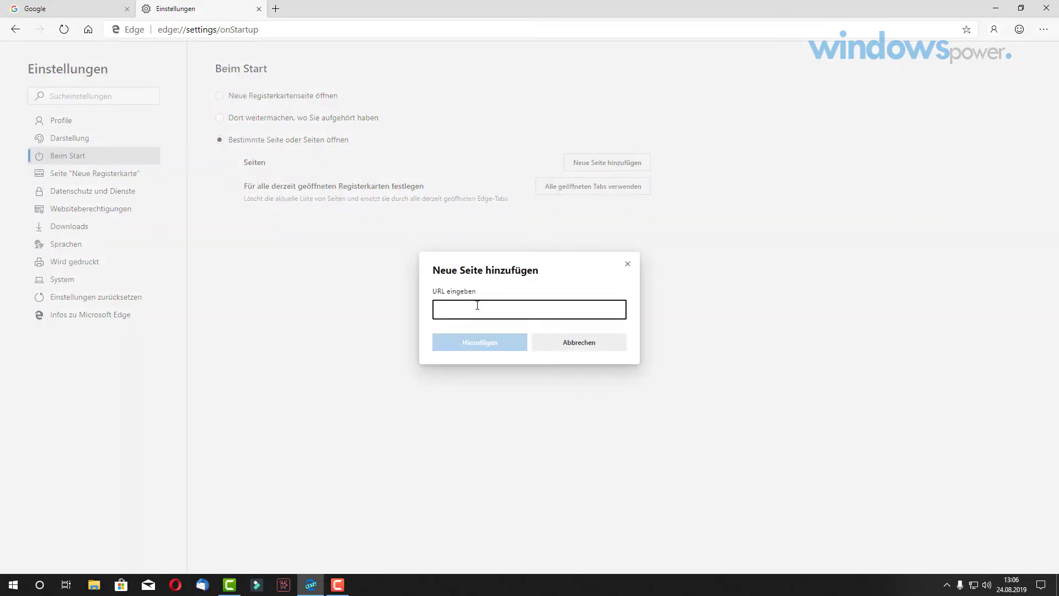
{"action": "type", "text": "www"}
{"action": "type", "text": ".goo"}
{"action": "type", "text": "f"}
{"action": "key", "text": "BackSpace"}
{"action": "type", "text": "gle.at"}
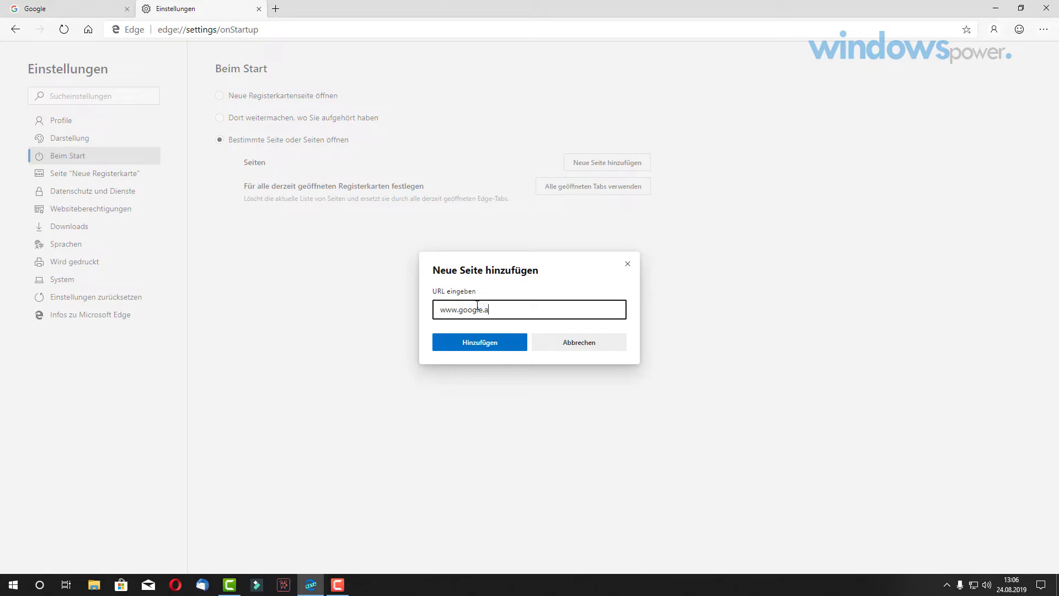
{"action": "left_click", "coordinate": [476, 343]}
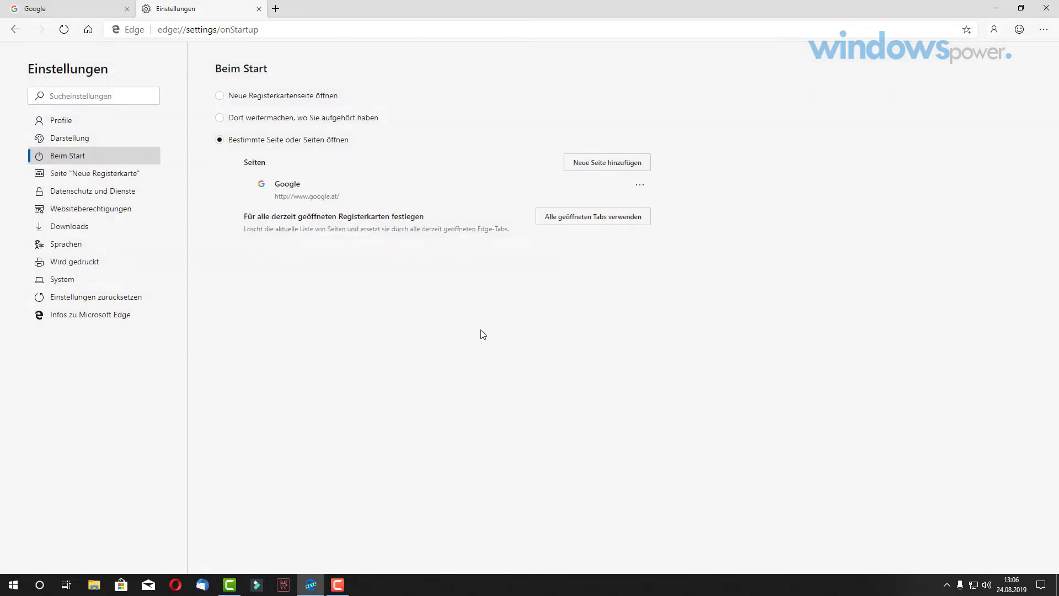
{"action": "left_click", "coordinate": [555, 221]}
In the new tab page settings, try the Inspiration and Information layouts, and choose Benutzerdefiniertes Layout
{"action": "left_click", "coordinate": [115, 177]}
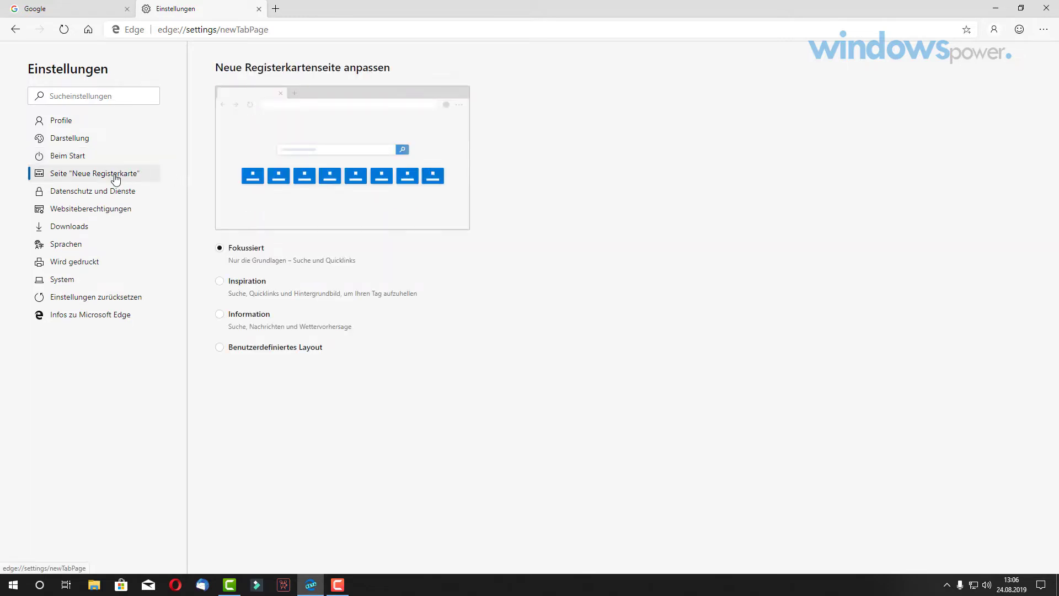
{"action": "left_click", "coordinate": [220, 283]}
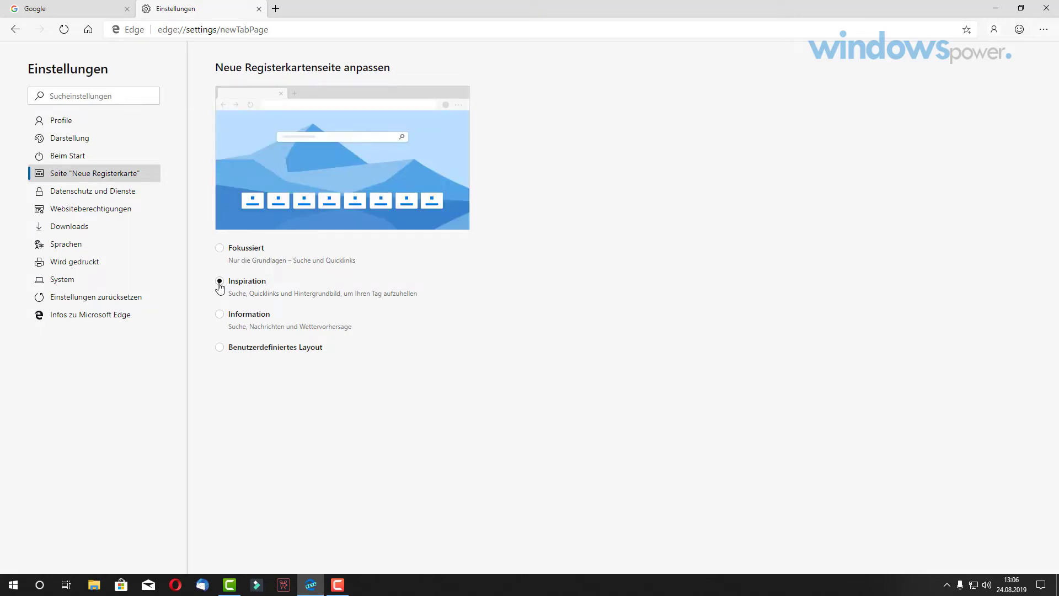
{"action": "left_click", "coordinate": [219, 315]}
{"action": "left_click", "coordinate": [218, 349]}
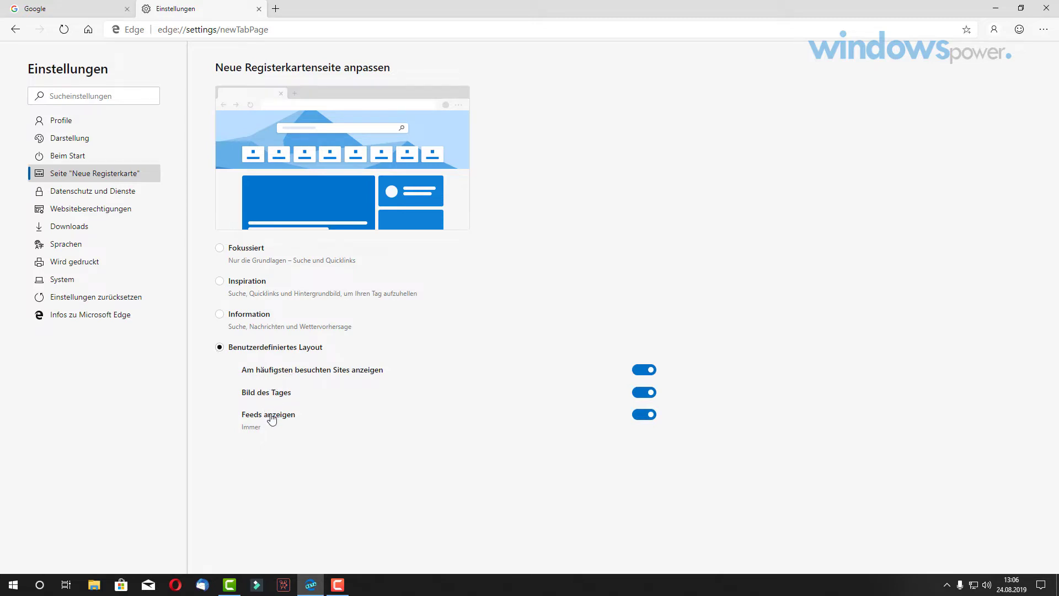
Turn off Feeds anzeigen and Bild des Tages in the custom layout, try Fokussiert, and reselect Benutzerdefiniertes Layout
{"action": "left_click", "coordinate": [645, 418]}
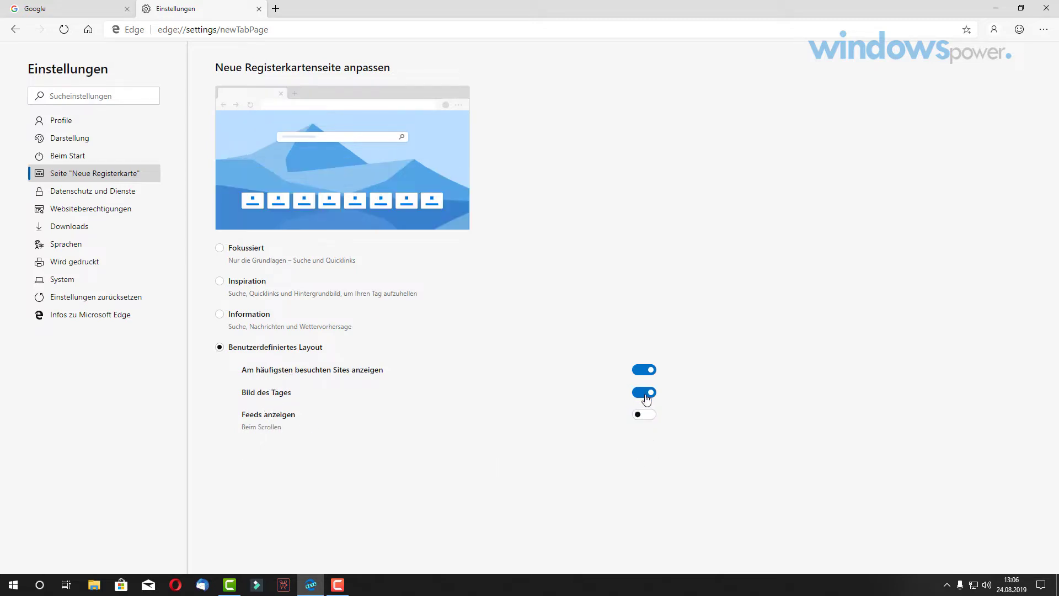
{"action": "left_click", "coordinate": [646, 394]}
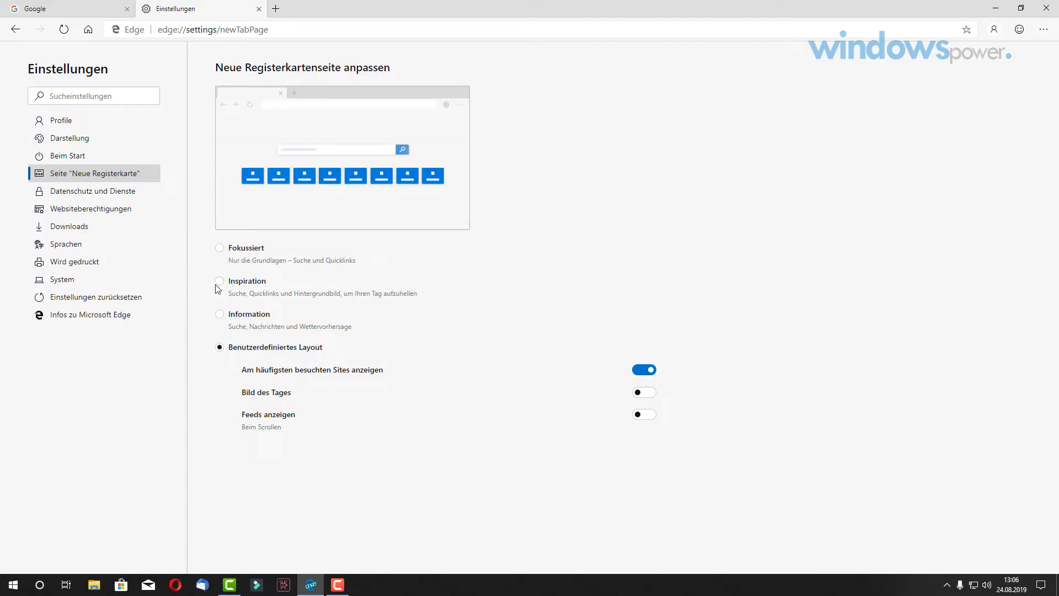
{"action": "left_click", "coordinate": [220, 248]}
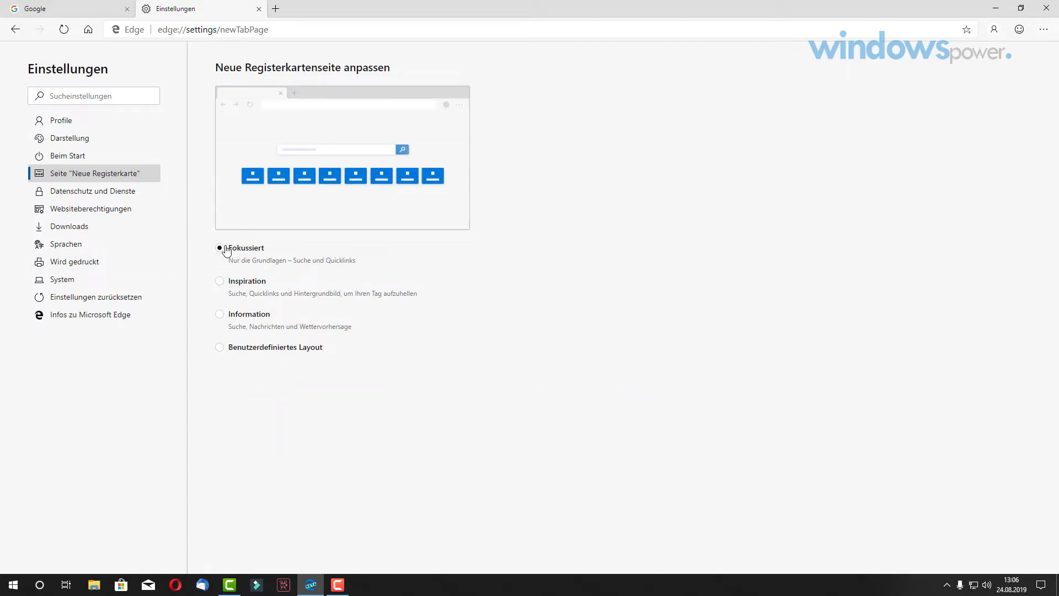
{"action": "left_click", "coordinate": [220, 347]}
Review the Datenschutz und Dienste settings and the full list of Websiteberechtigungen
{"action": "left_click", "coordinate": [111, 195]}
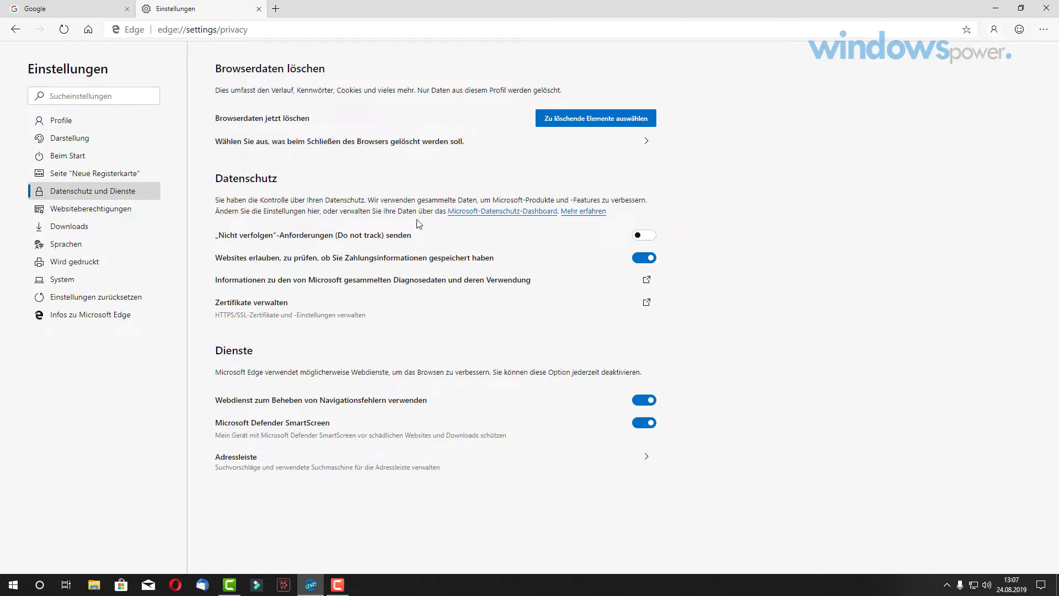
{"action": "left_click", "coordinate": [107, 211]}
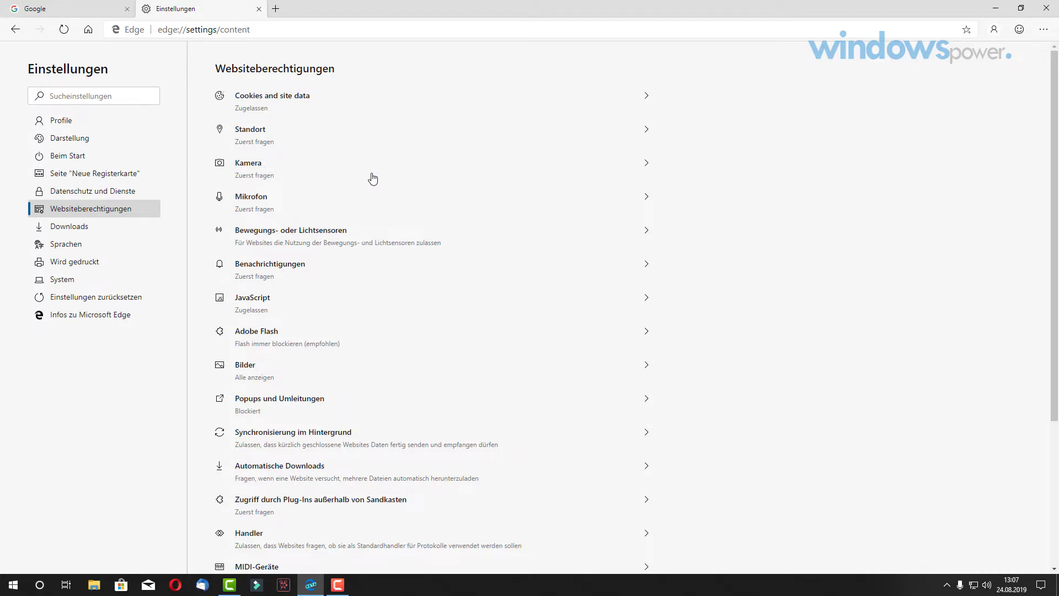
{"action": "scroll", "coordinate": [504, 261], "scroll_direction": "down", "scroll_amount": 2}
{"action": "scroll", "coordinate": [504, 261], "scroll_direction": "down", "scroll_amount": 2}
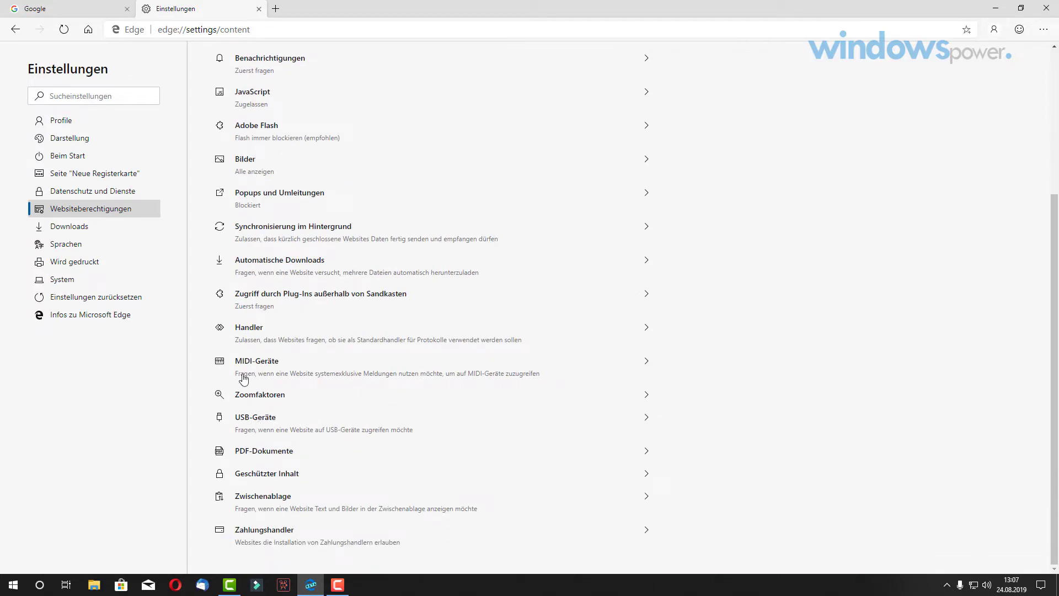
Review the Downloads, Sprachen, Wird gedruckt and System settings, and close the settings tab
{"action": "left_click", "coordinate": [77, 234]}
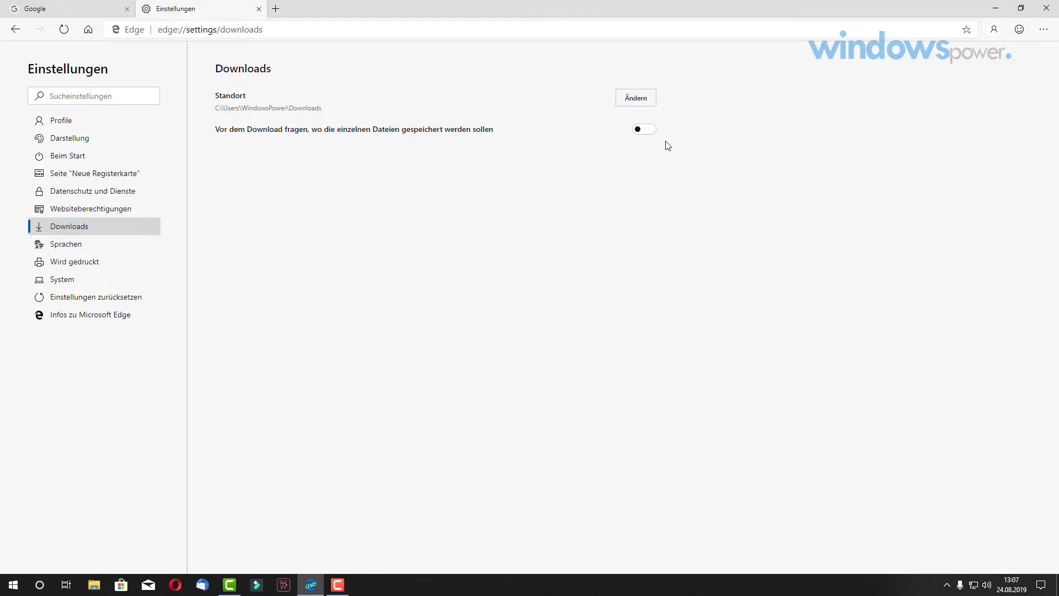
{"action": "left_click", "coordinate": [64, 248]}
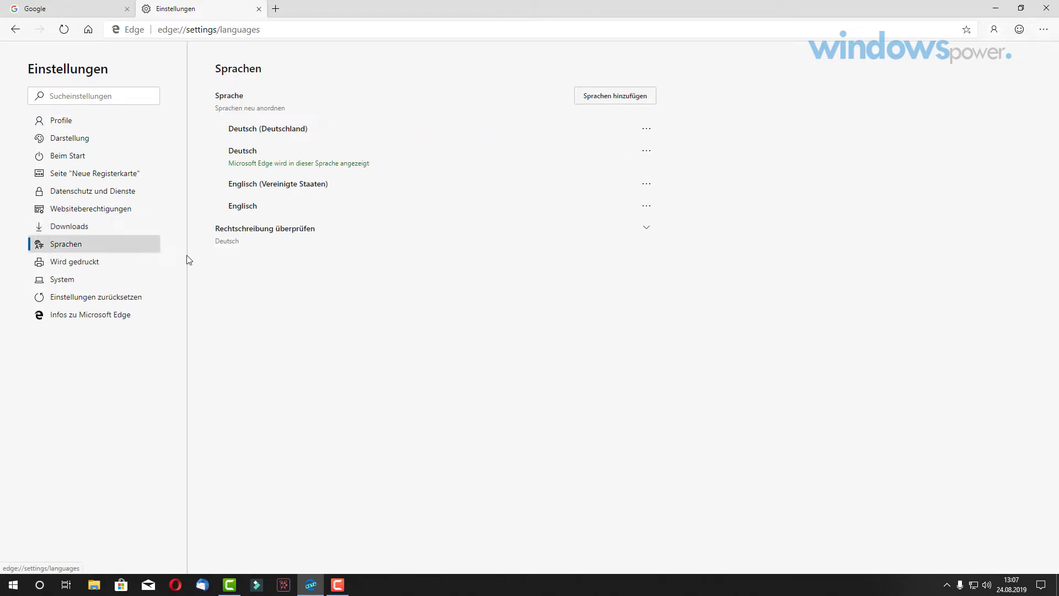
{"action": "left_click", "coordinate": [94, 263]}
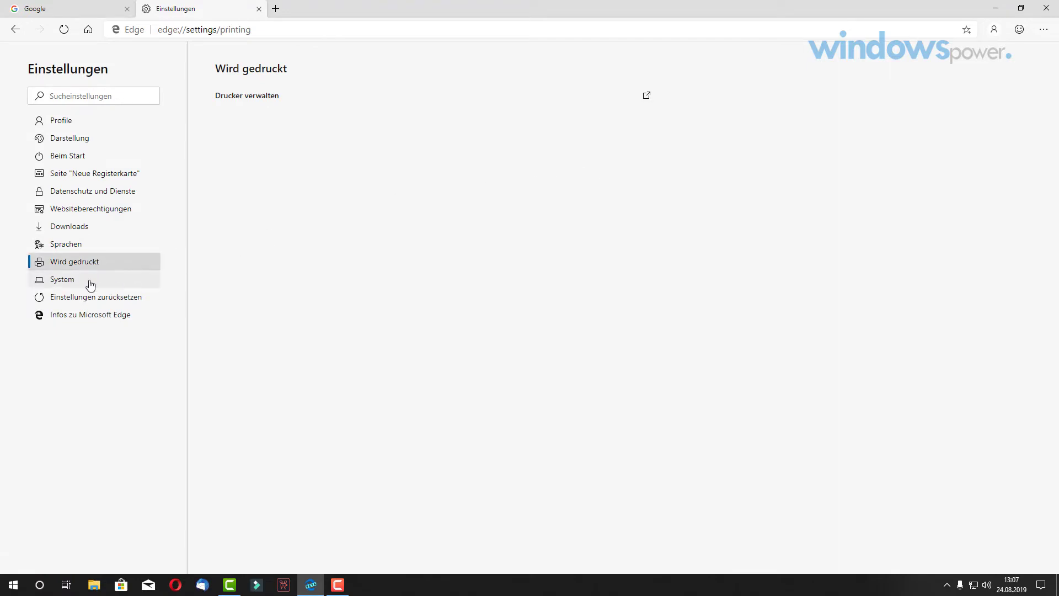
{"action": "left_click", "coordinate": [66, 280]}
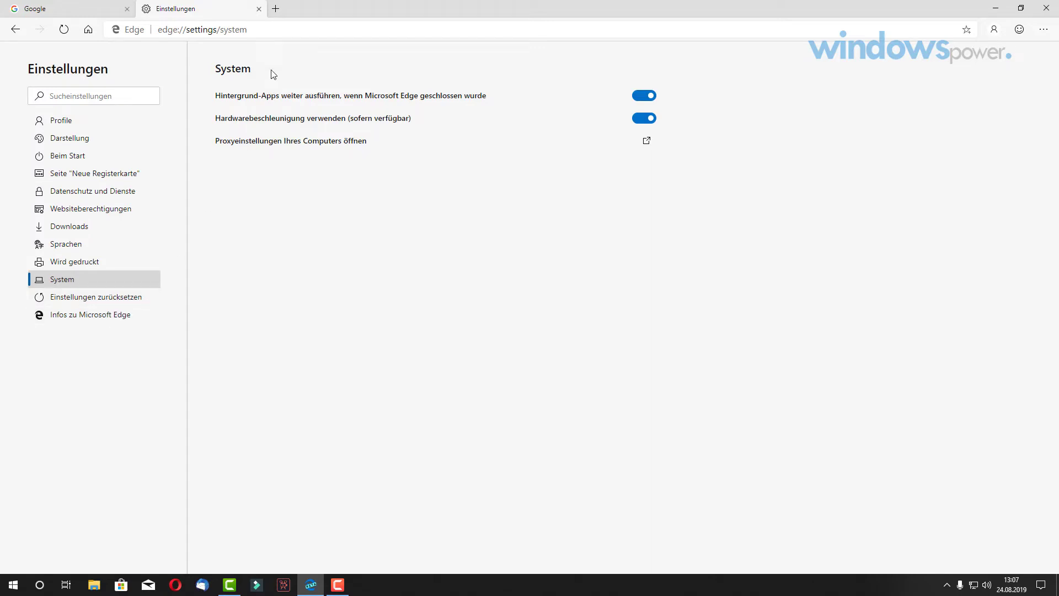
{"action": "left_click", "coordinate": [259, 10]}
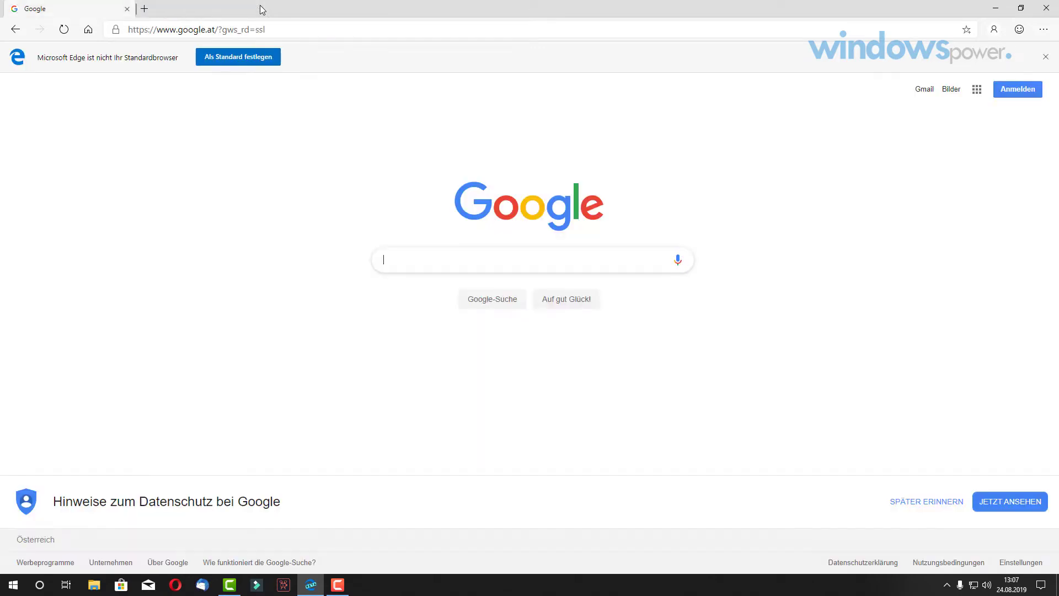
Go to the browser's home page and look over the entries of the main menu
{"action": "left_click", "coordinate": [89, 29]}
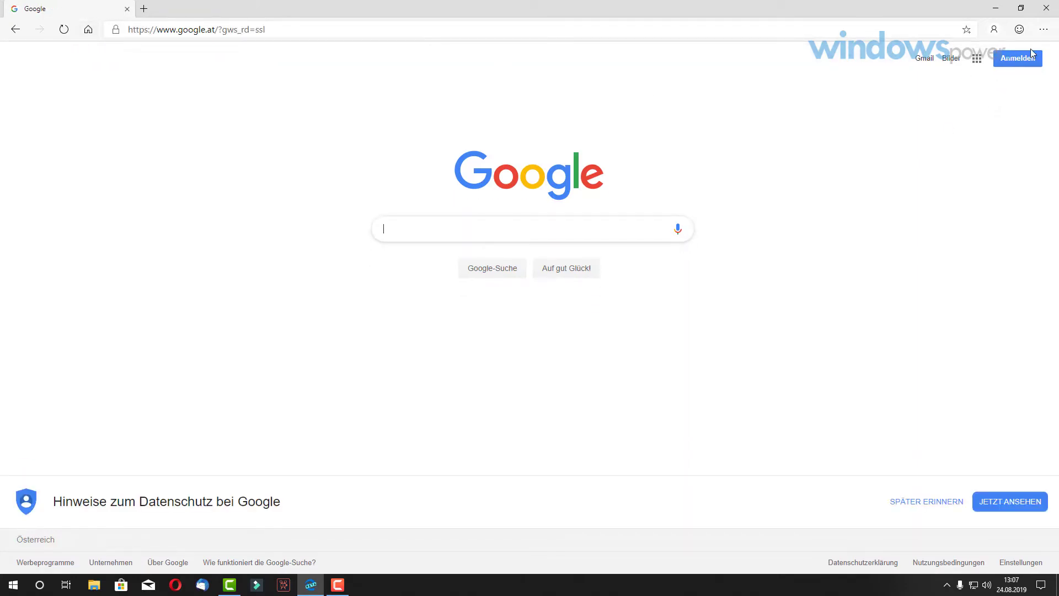
{"action": "left_click", "coordinate": [1045, 30]}
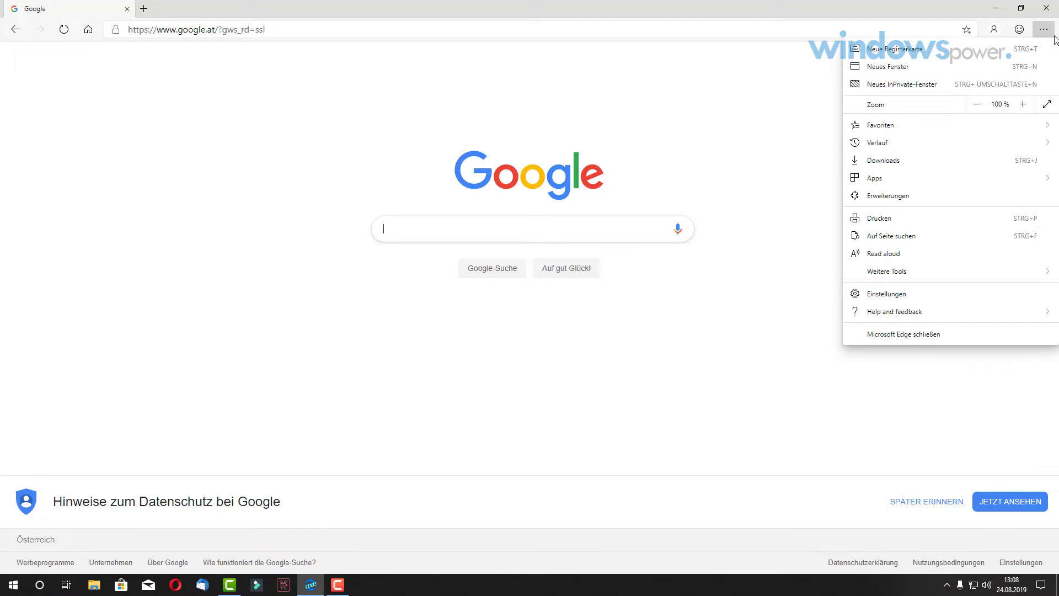
{"action": "left_click", "coordinate": [188, 168]}
On a new tab page, try the Inspirierend and Informativ layouts, and select the Benutzerdefiniert layout
{"action": "left_click", "coordinate": [143, 9]}
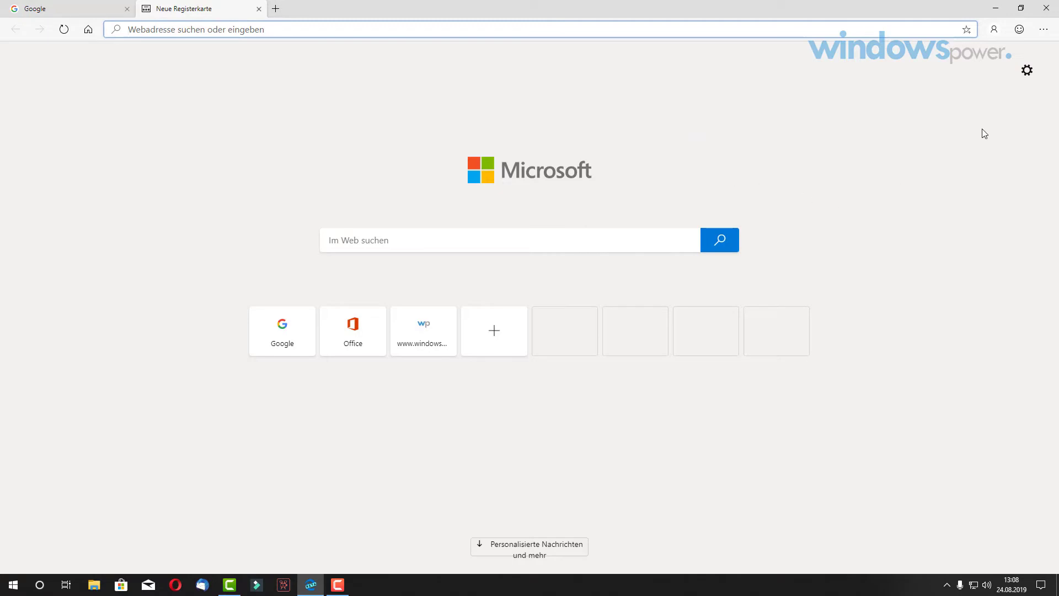
{"action": "left_click", "coordinate": [1026, 72]}
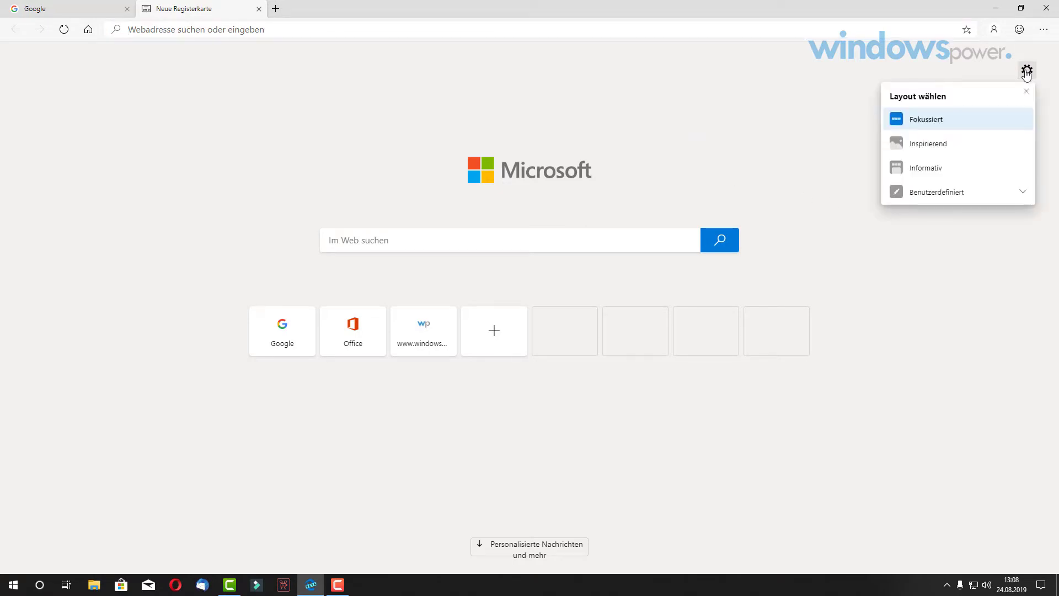
{"action": "left_click", "coordinate": [929, 143]}
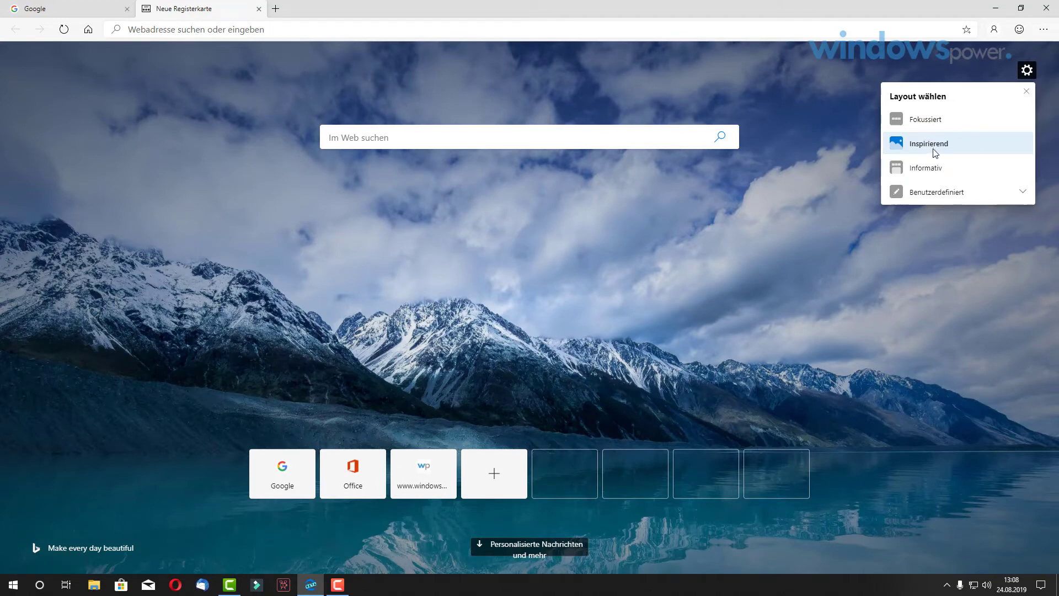
{"action": "left_click", "coordinate": [929, 168]}
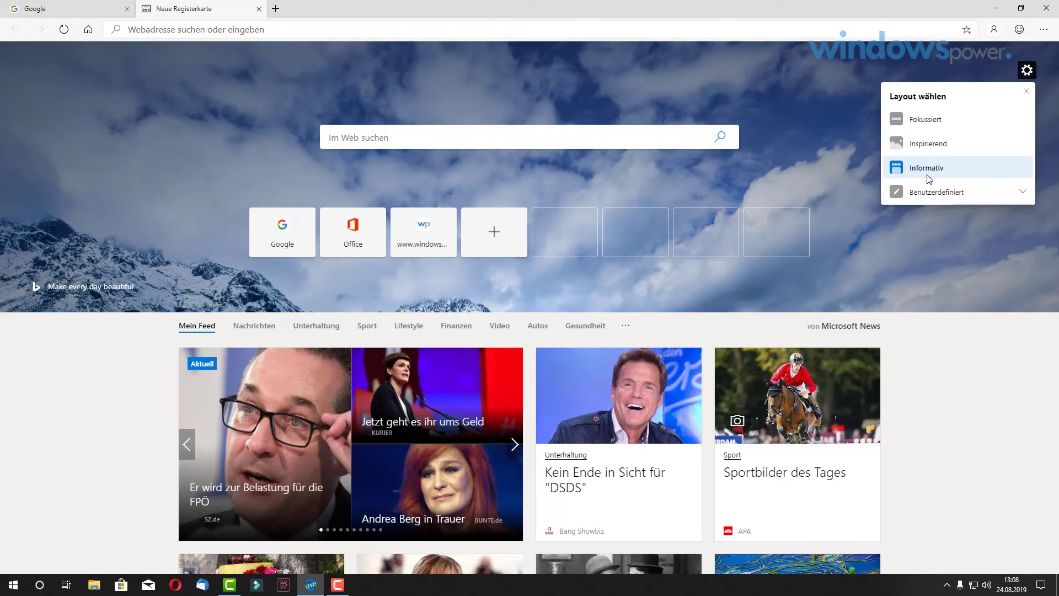
{"action": "left_click", "coordinate": [923, 194]}
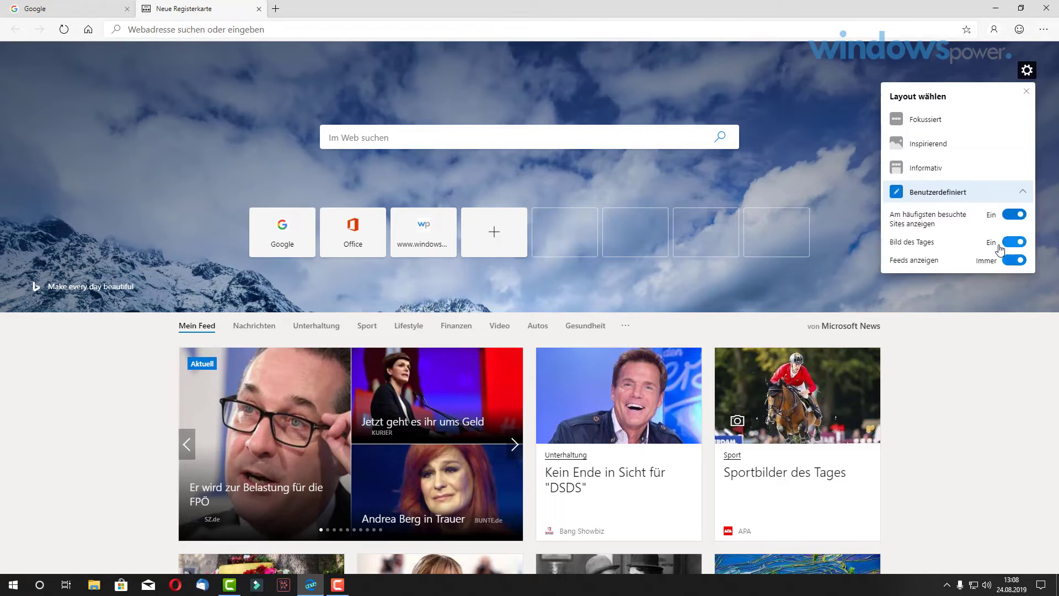
Turn off Feeds anzeigen in the custom layout, switch Bild des Tages off and back on, and close the layout options
{"action": "left_click", "coordinate": [1012, 261]}
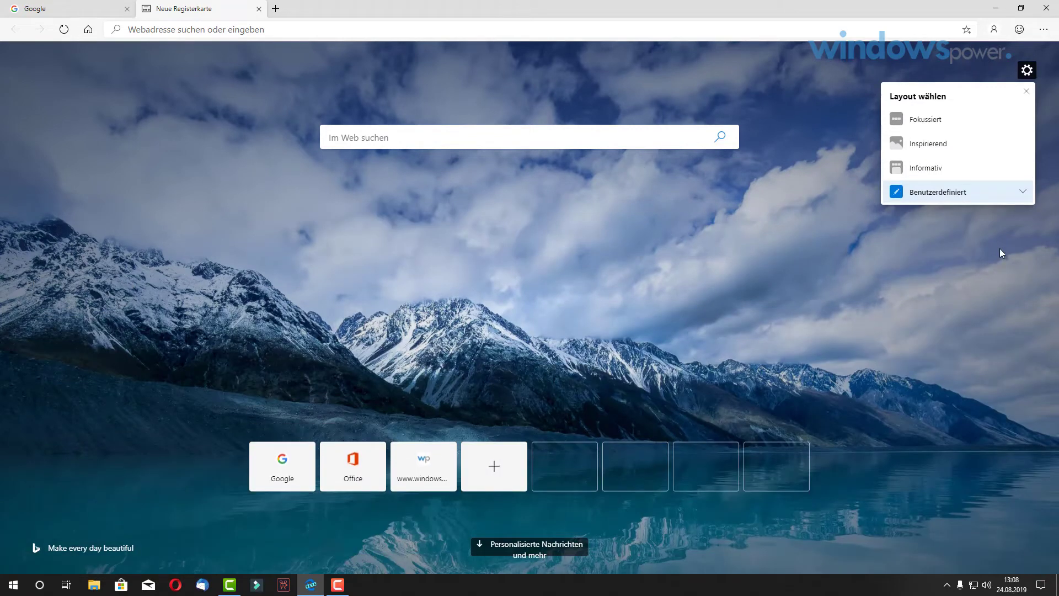
{"action": "left_click", "coordinate": [997, 198]}
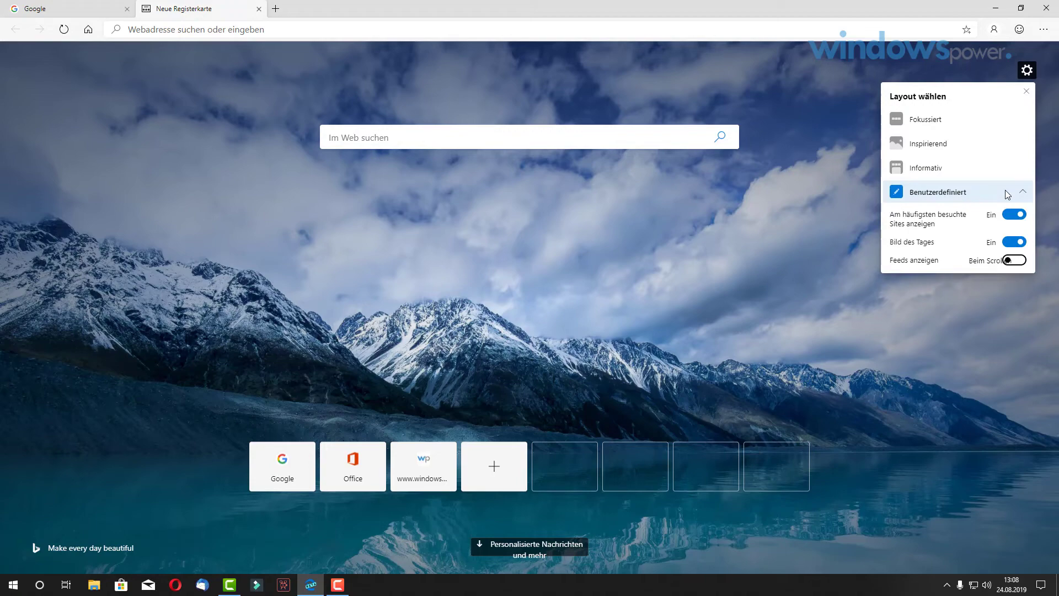
{"action": "left_click", "coordinate": [1011, 244]}
{"action": "left_click", "coordinate": [1022, 246]}
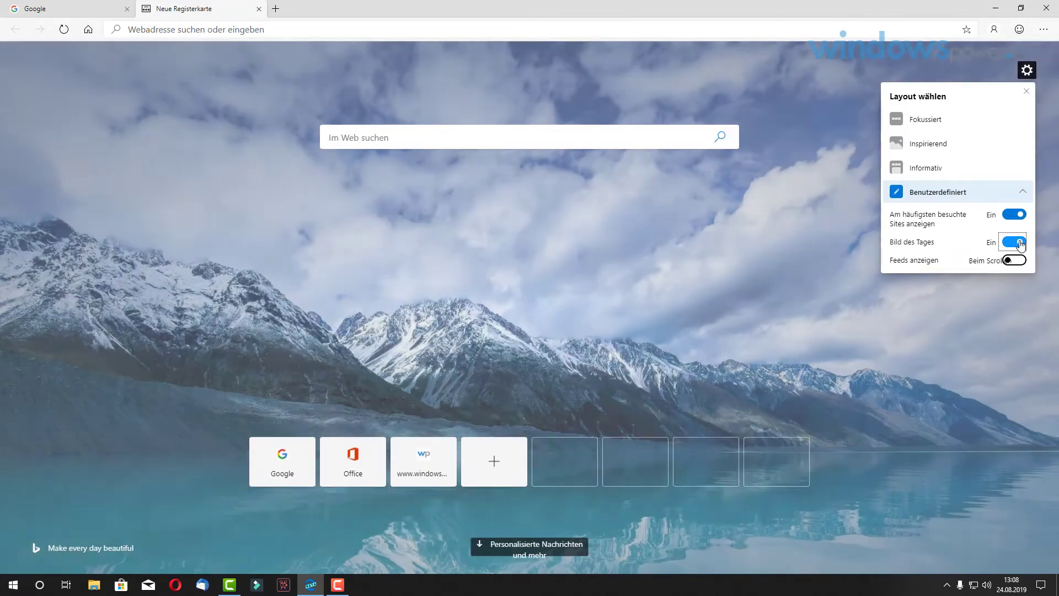
{"action": "left_click", "coordinate": [1027, 92]}
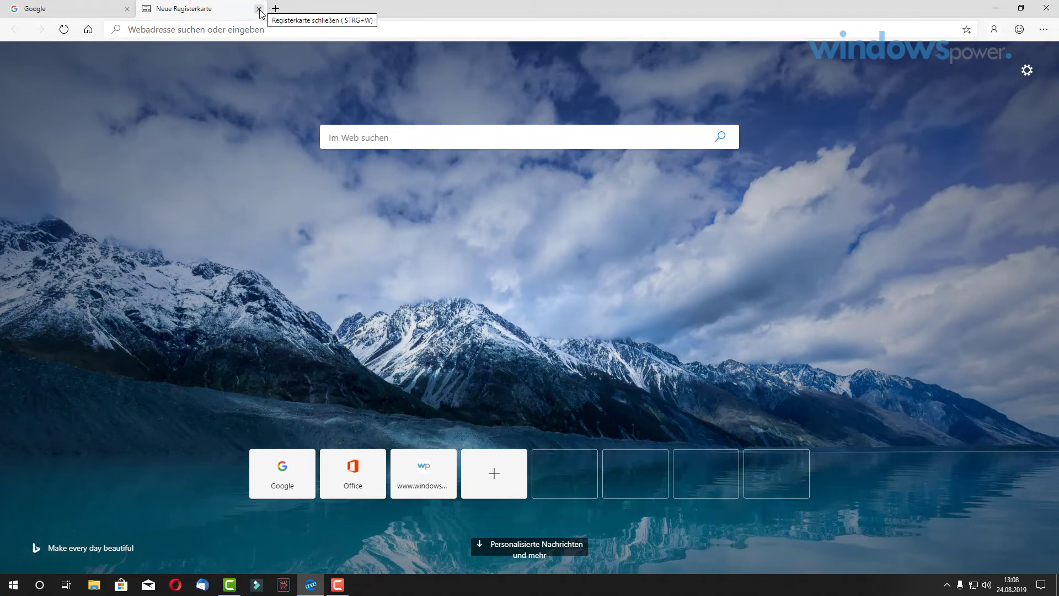
Look through the news feed on the new tab page and turn off Am häufigsten besuchte Sites anzeigen in the custom layout
{"action": "scroll", "coordinate": [649, 389], "scroll_direction": "down", "scroll_amount": 5}
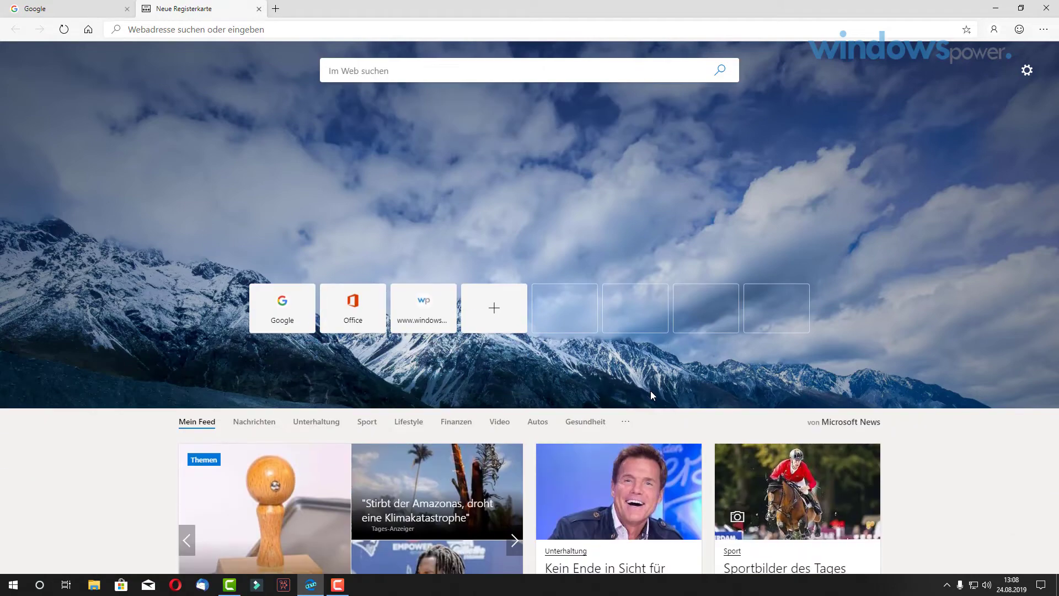
{"action": "scroll", "coordinate": [650, 390], "scroll_direction": "down", "scroll_amount": 4}
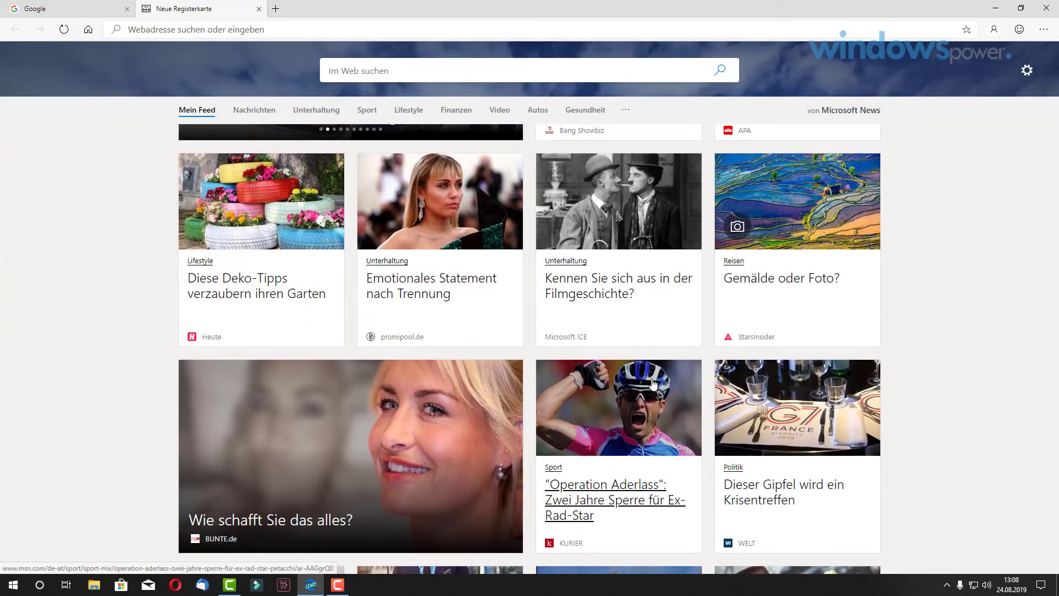
{"action": "left_click", "coordinate": [1027, 70]}
{"action": "left_click", "coordinate": [922, 194]}
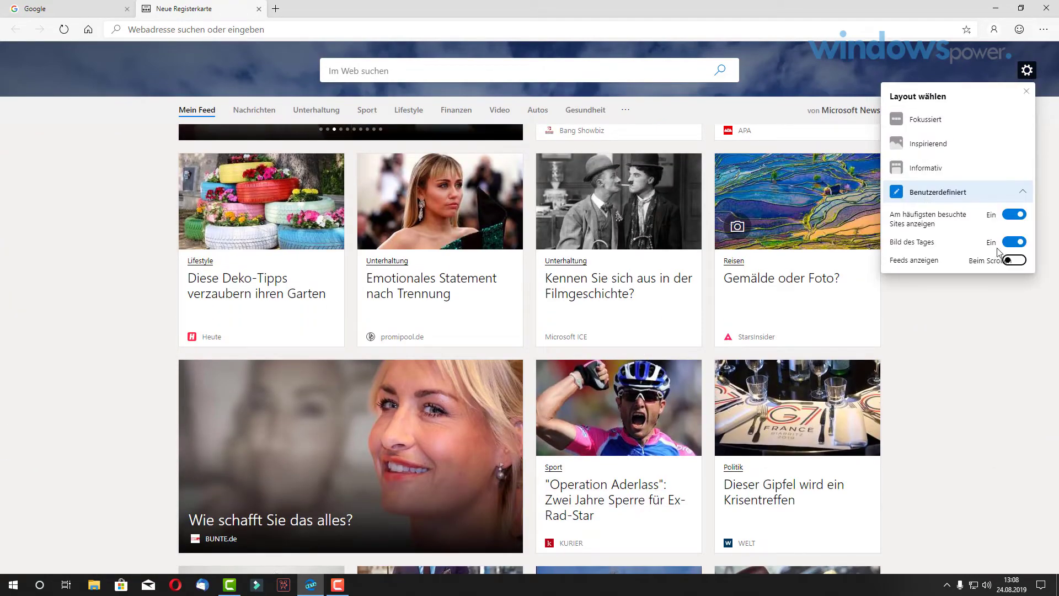
{"action": "left_click", "coordinate": [1013, 214]}
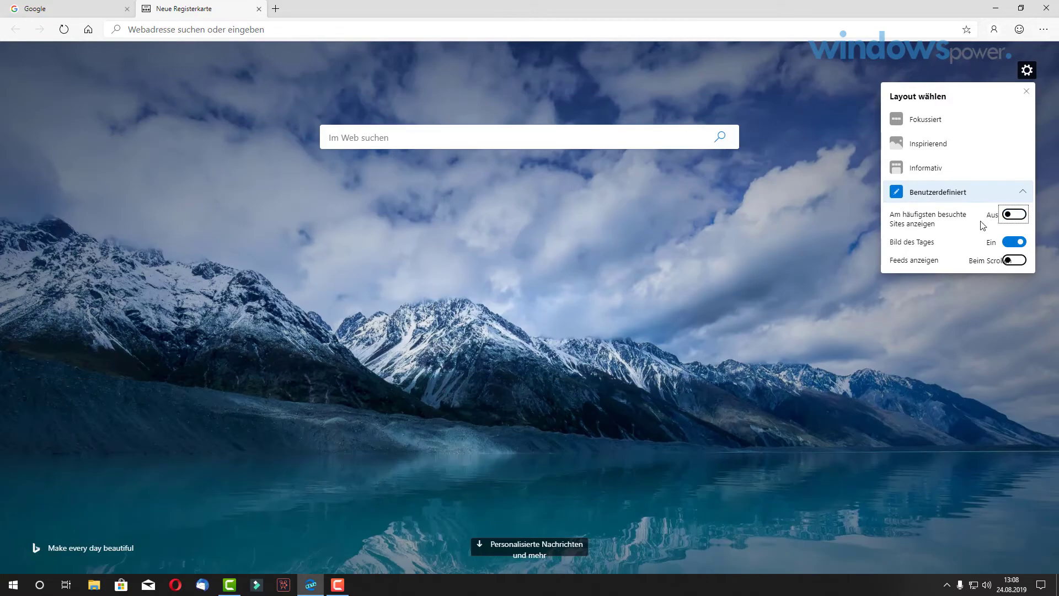
{"action": "left_click", "coordinate": [802, 301]}
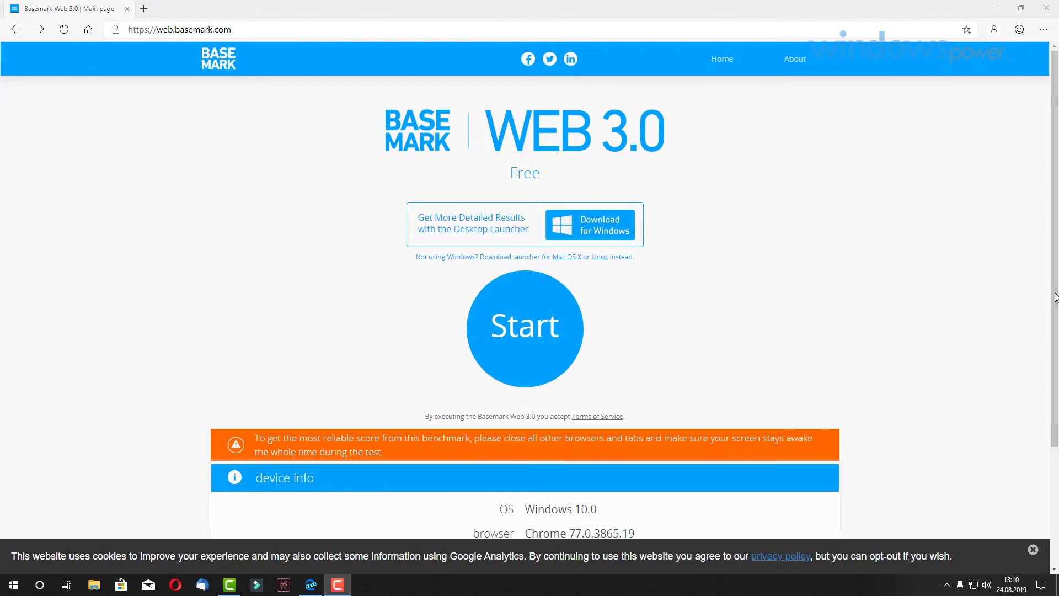
Review the device info on the Basemark Web 3.0 page and dismiss the cookie notice
{"action": "left_click_drag", "start_coordinate": [1052, 335], "coordinate": [1047, 366]}
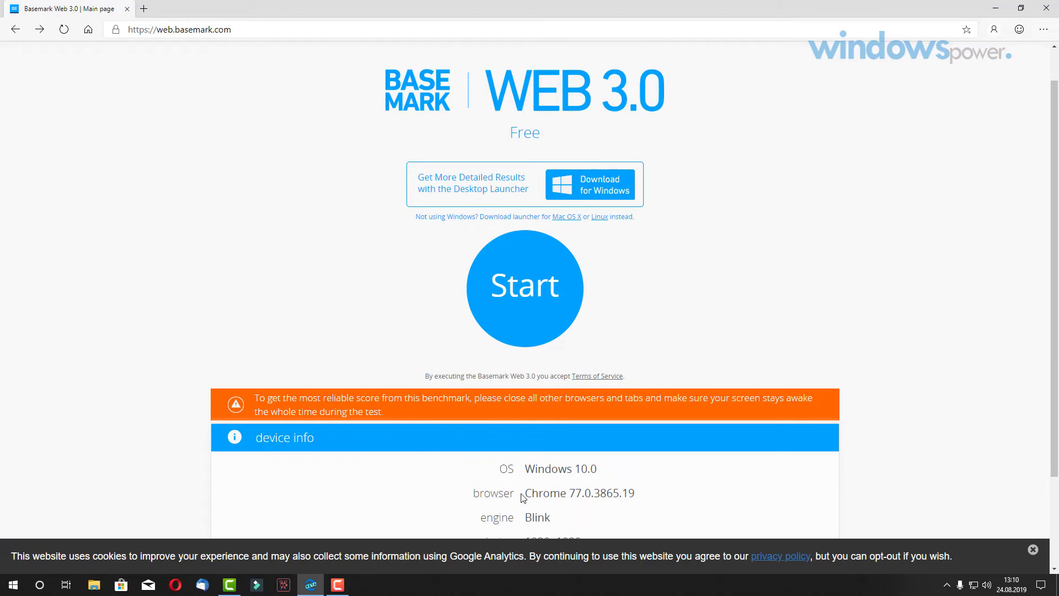
{"action": "mouse_move", "coordinate": [1053, 426]}
{"action": "left_mouse_down"}
{"action": "mouse_move", "coordinate": [1052, 480]}
{"action": "mouse_move", "coordinate": [1053, 434]}
{"action": "left_mouse_up"}
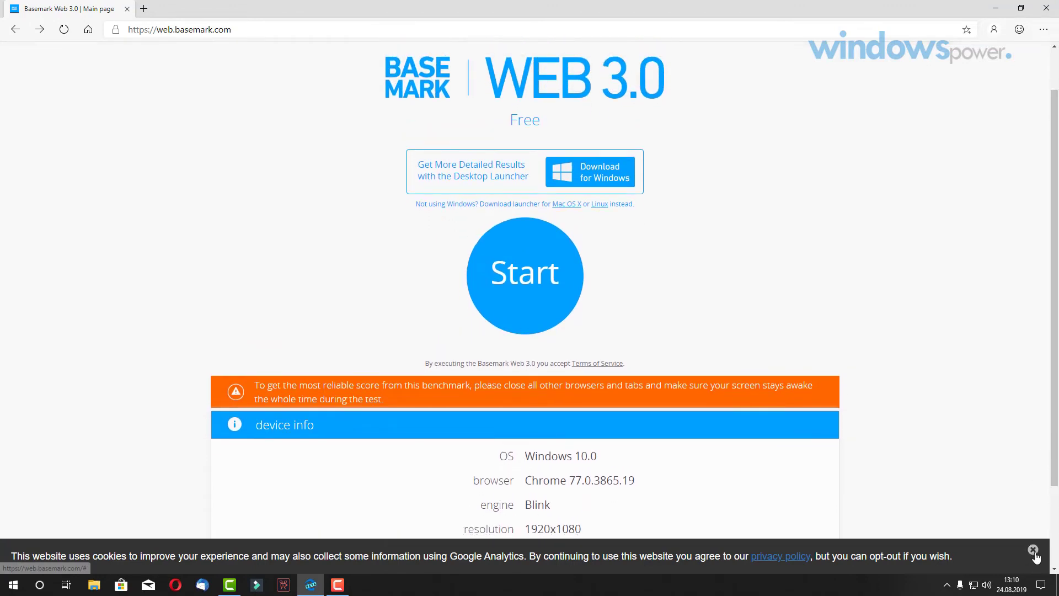
{"action": "left_click", "coordinate": [1033, 550]}
{"action": "left_click_drag", "start_coordinate": [1055, 422], "coordinate": [1056, 346]}
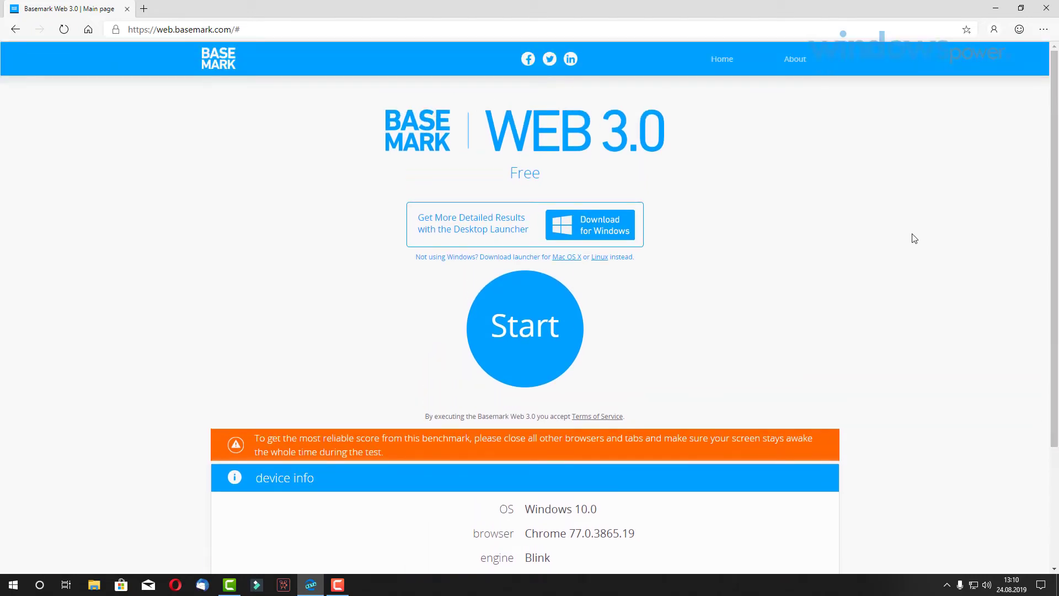